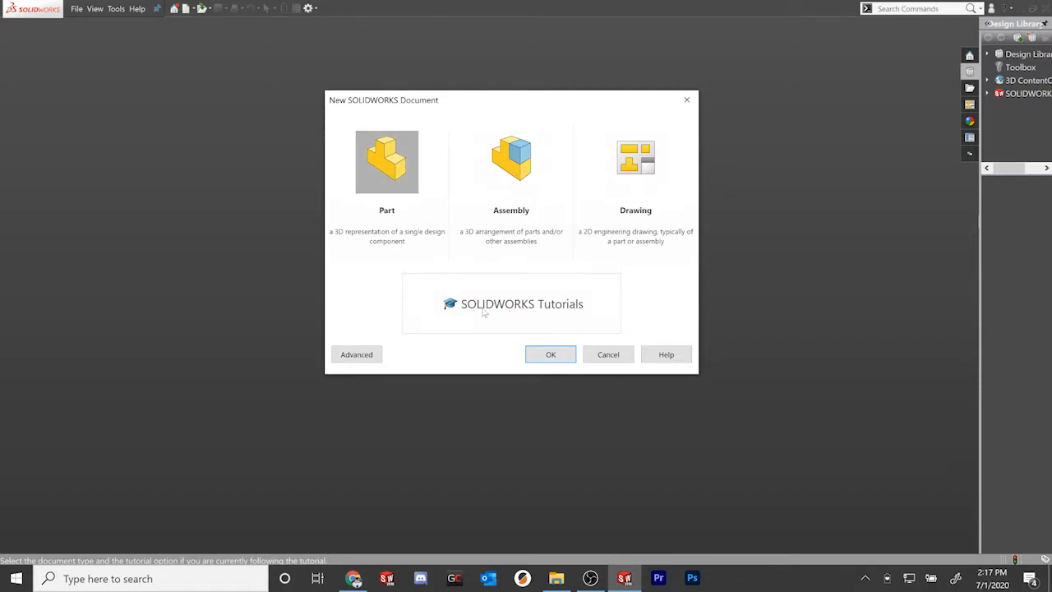
Create a new part document
click(542, 351)
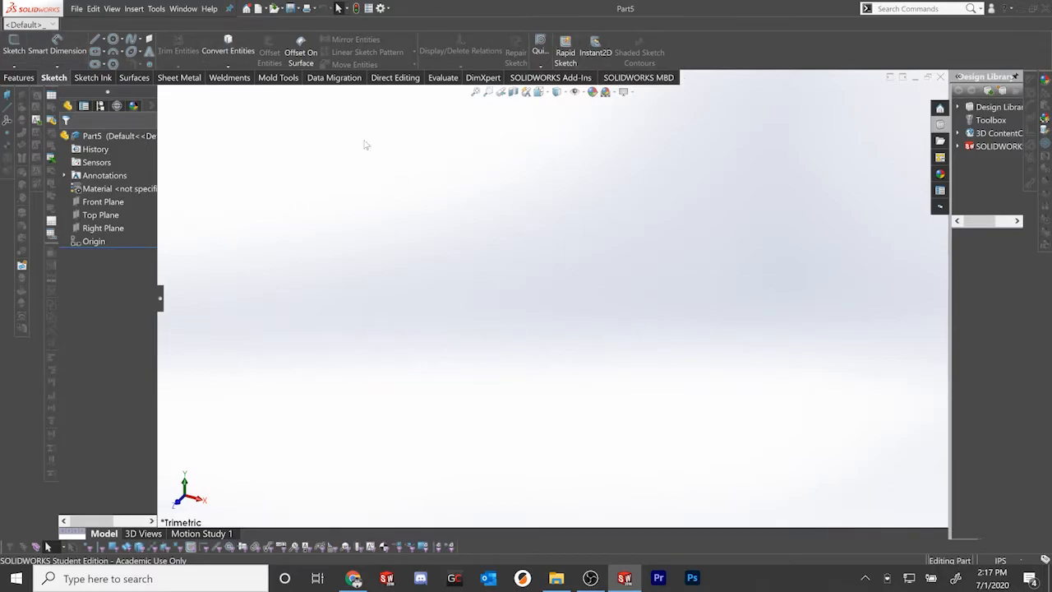
click(92, 77)
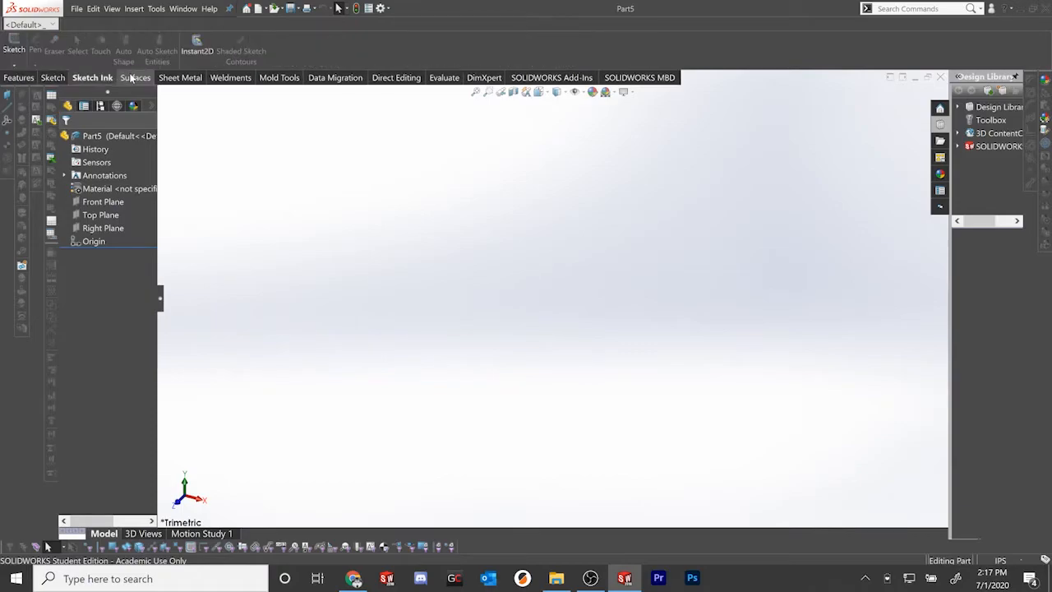
click(52, 78)
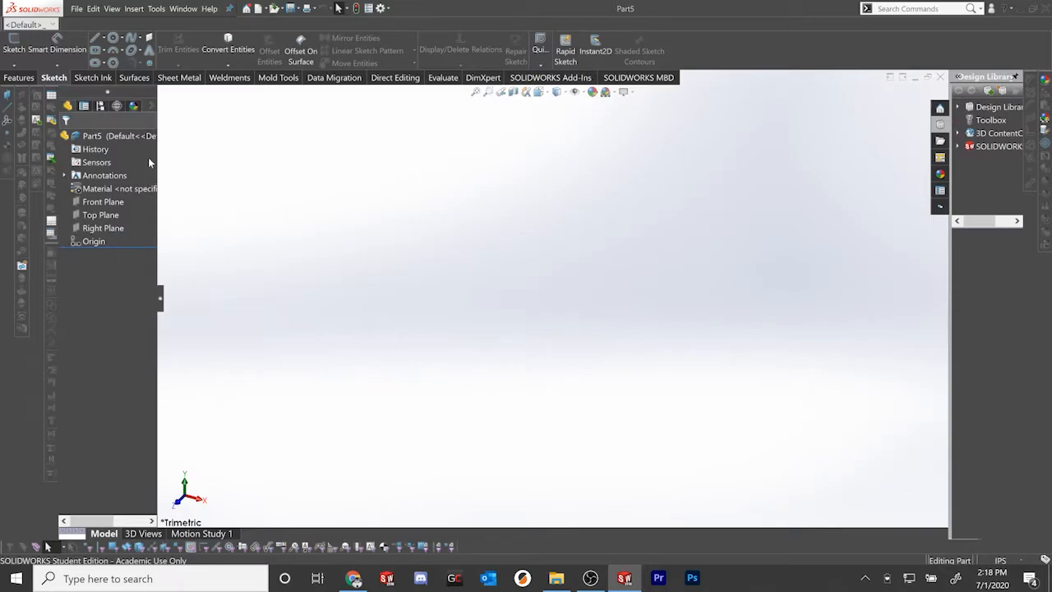
Highlight the Front, Top and Right planes together to view their orientation, and clear the selection
click(98, 202)
ctrl+click(100, 216)
ctrl+click(102, 228)
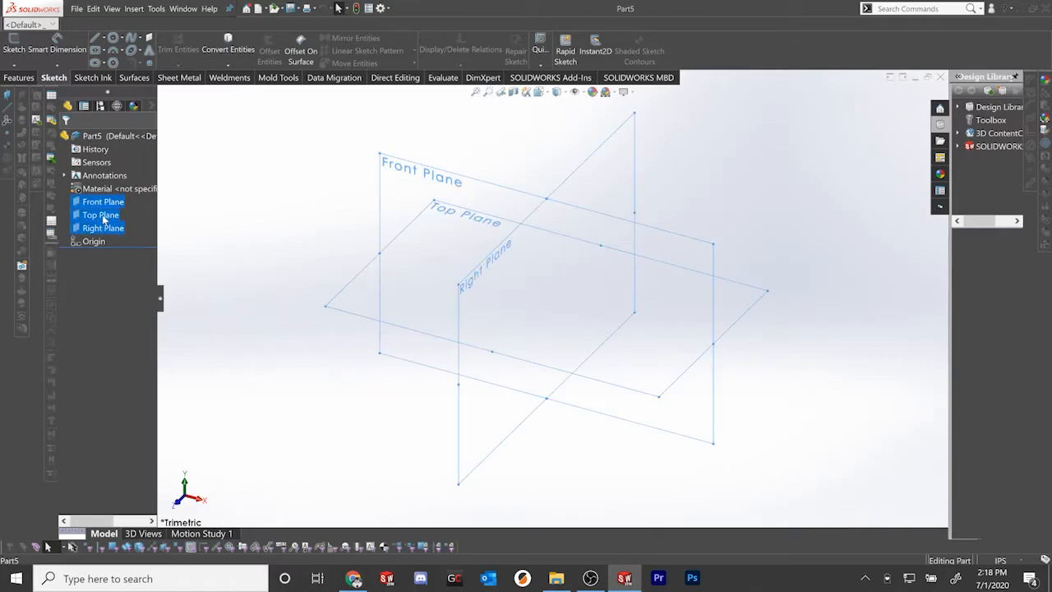
click(104, 216)
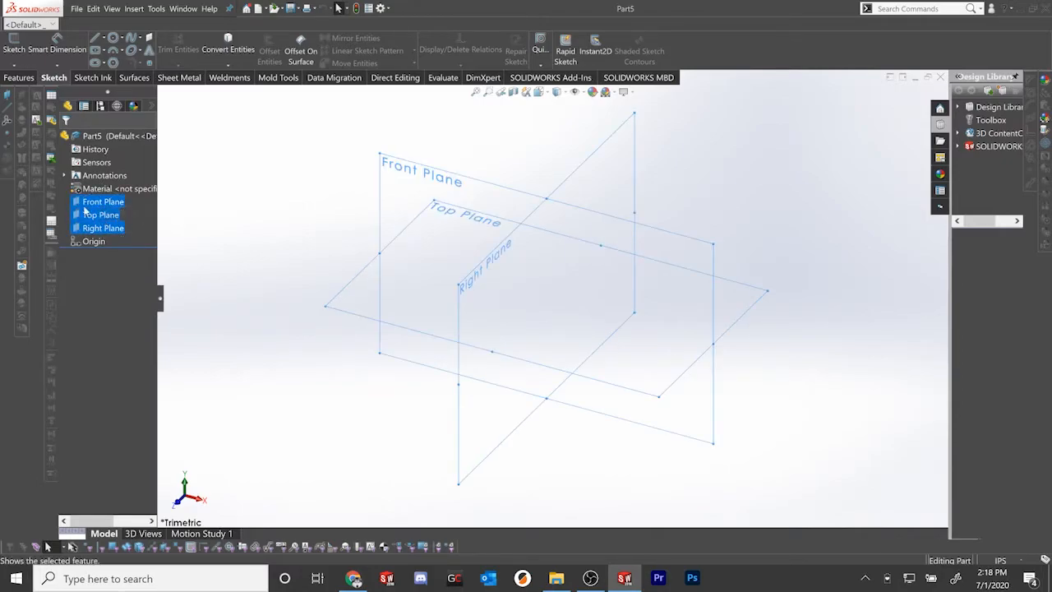
click(222, 182)
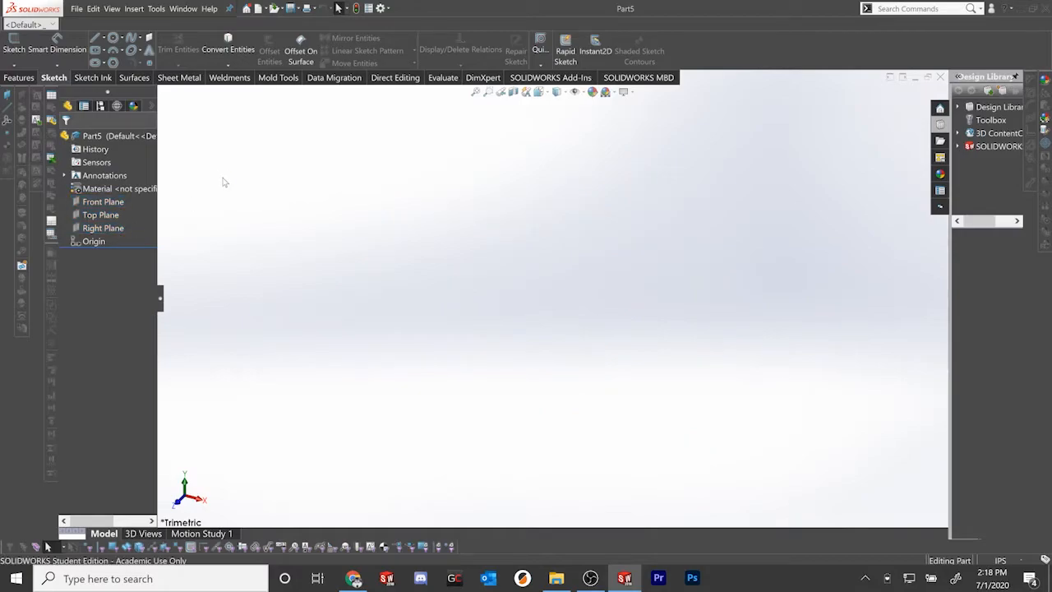
On the Top Plane, sketch a center rectangle from the origin and stretch it to about 4.79 by 4.38 in
click(14, 51)
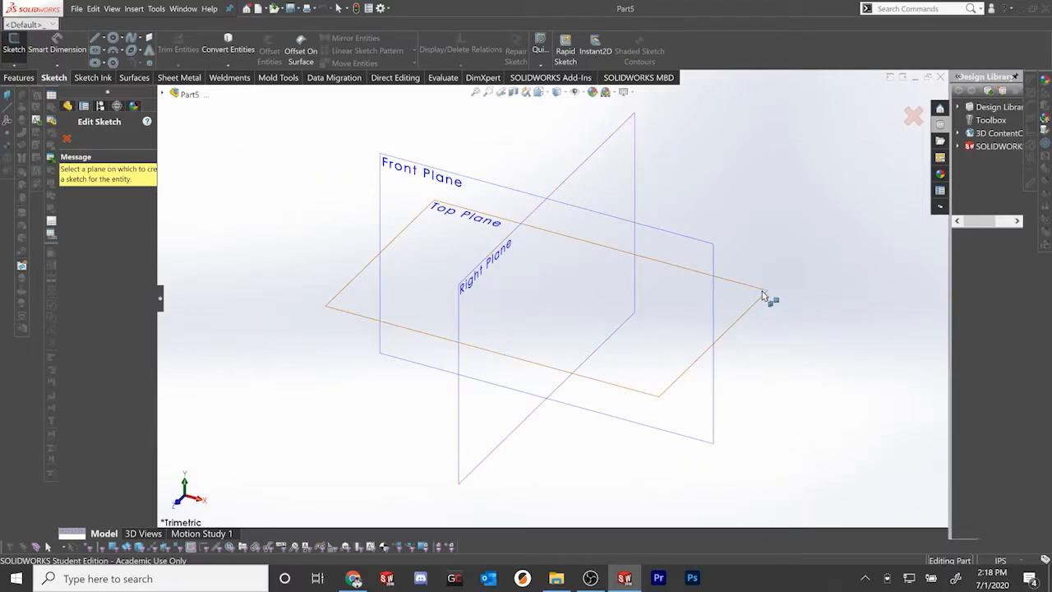
click(331, 309)
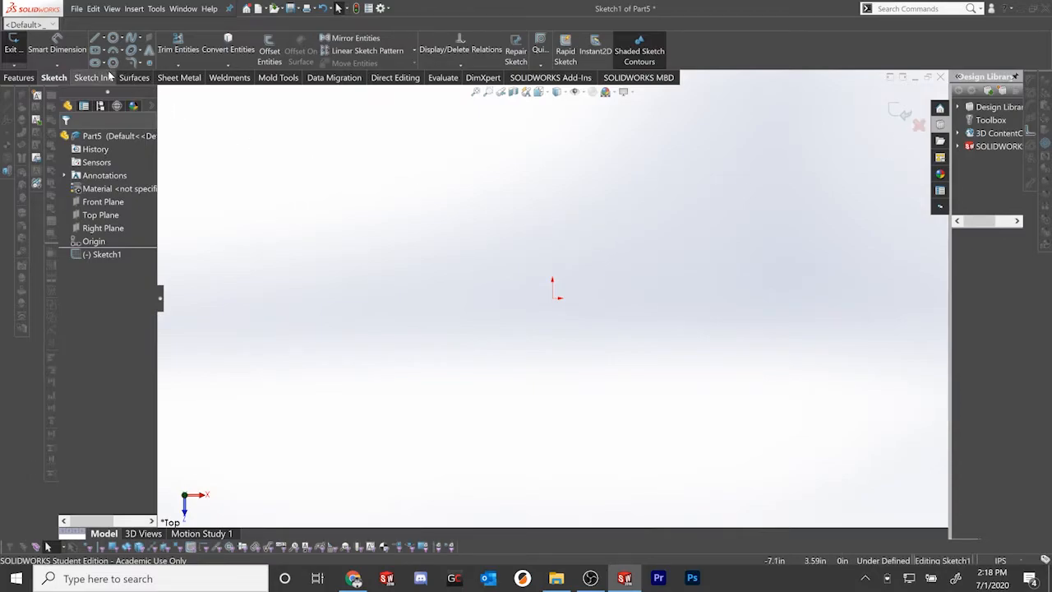
click(103, 51)
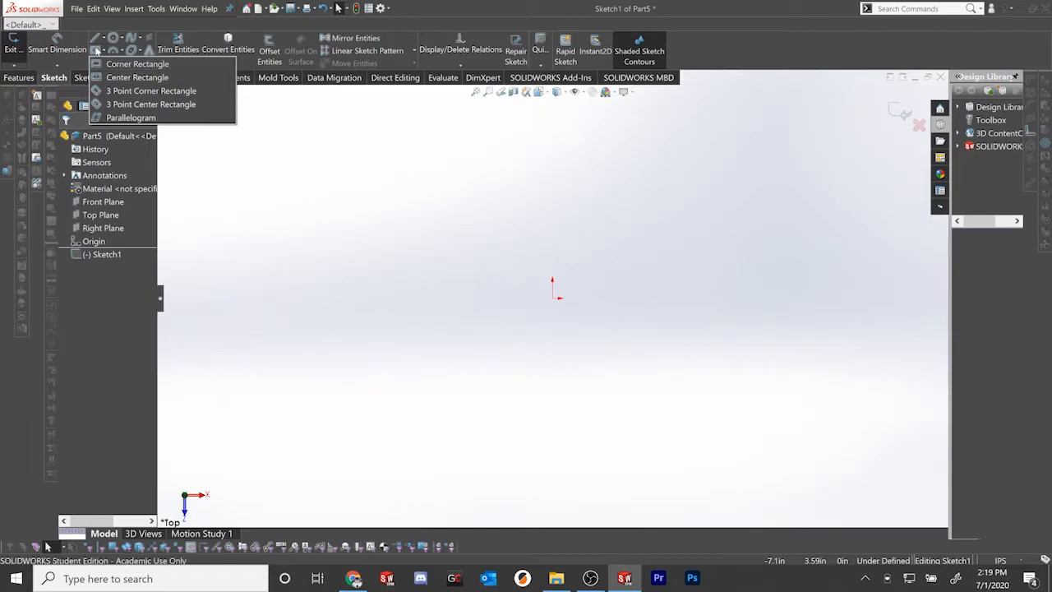
click(123, 77)
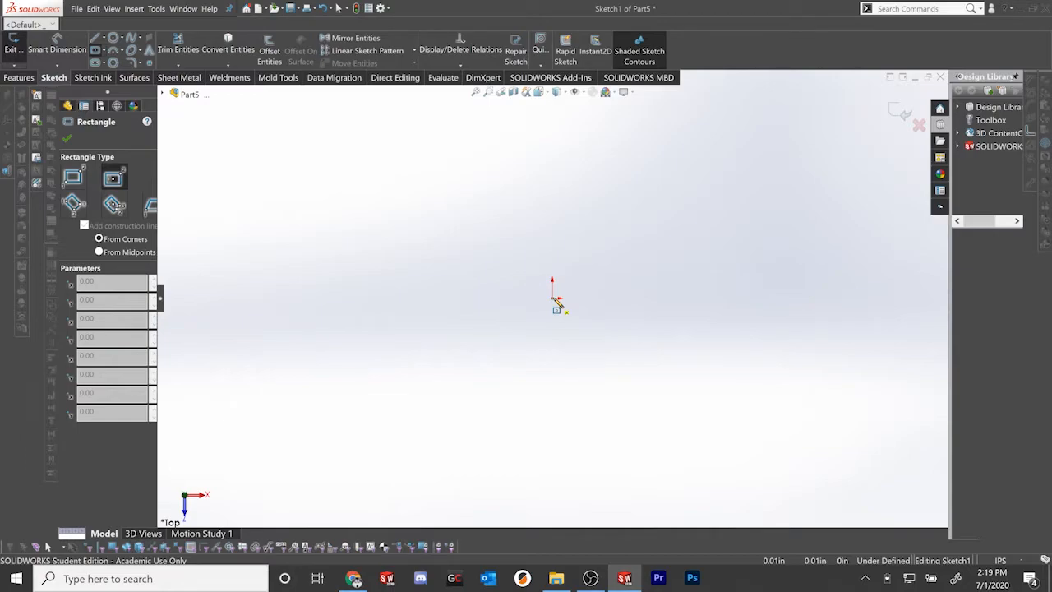
click(552, 297)
click(682, 191)
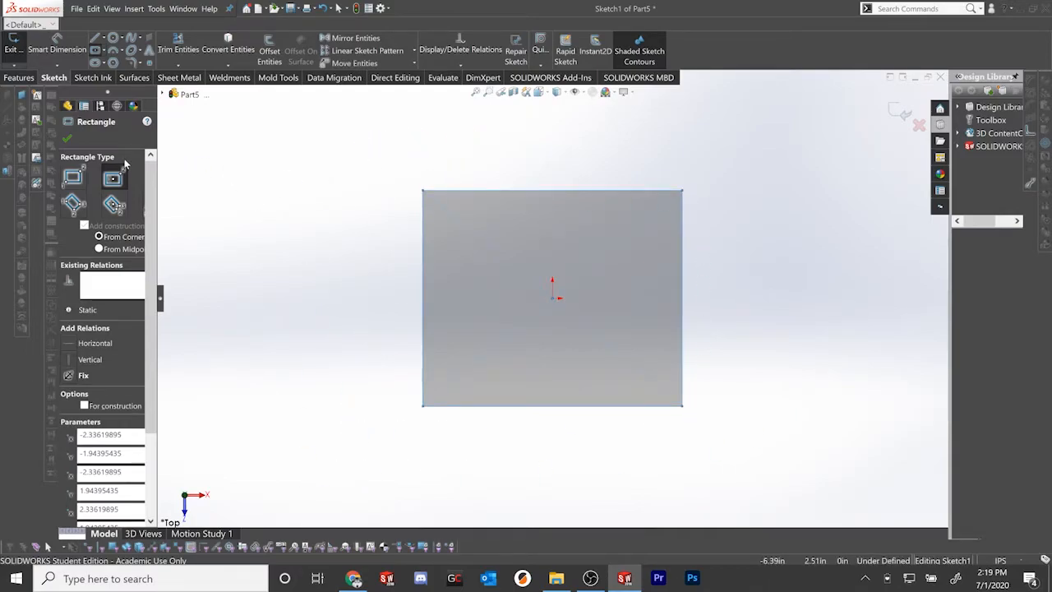
click(68, 139)
mouse_move(422, 191)
mouse_down()
mouse_move(436, 235)
mouse_move(445, 151)
mouse_move(477, 141)
mouse_move(413, 149)
mouse_move(419, 176)
mouse_up()
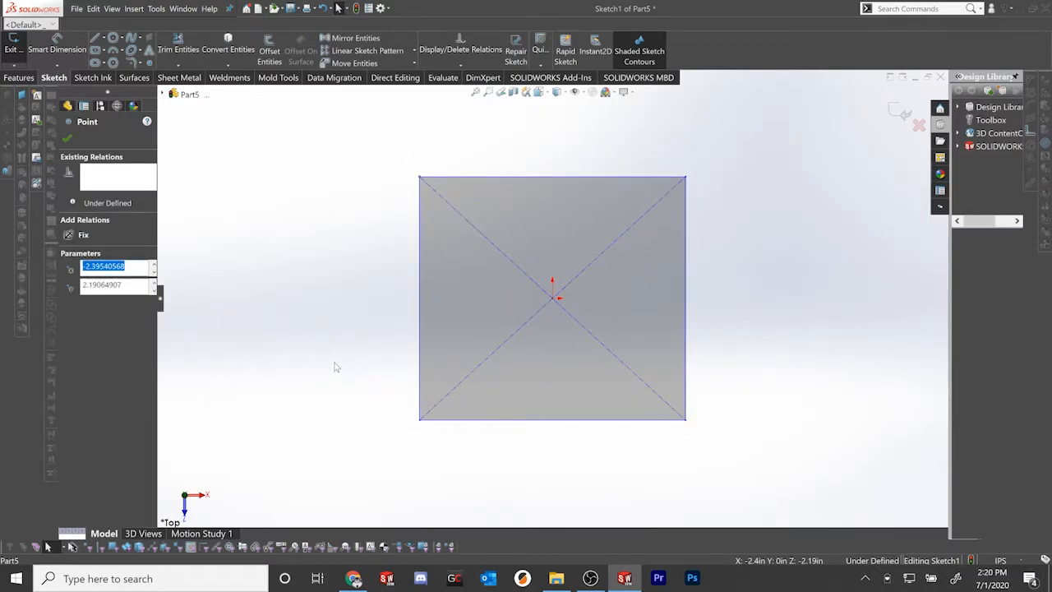
Dimension the rectangle's upper edge and set its length to 5 in
click(70, 50)
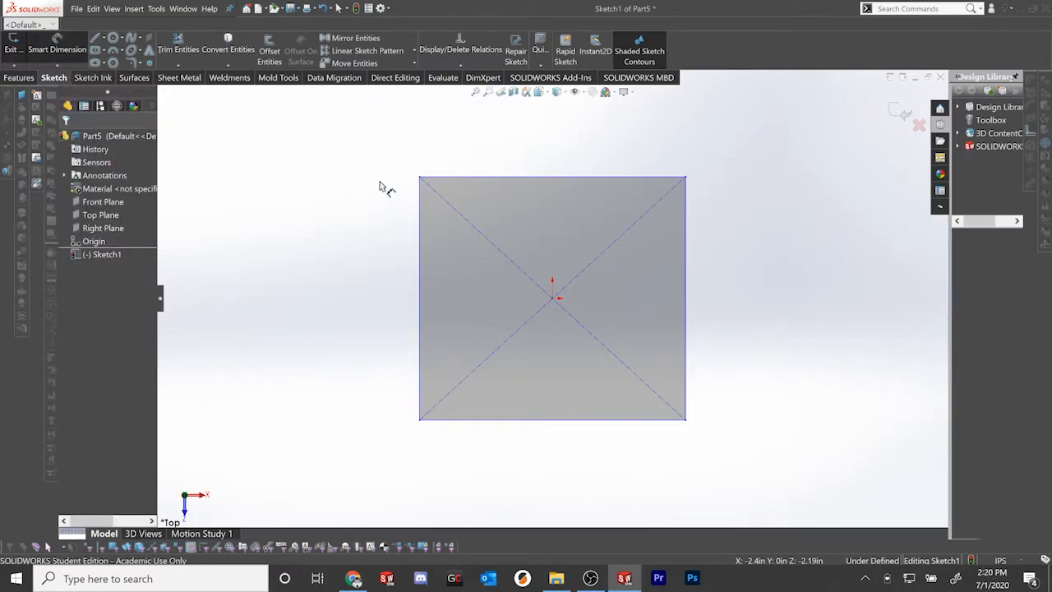
click(449, 169)
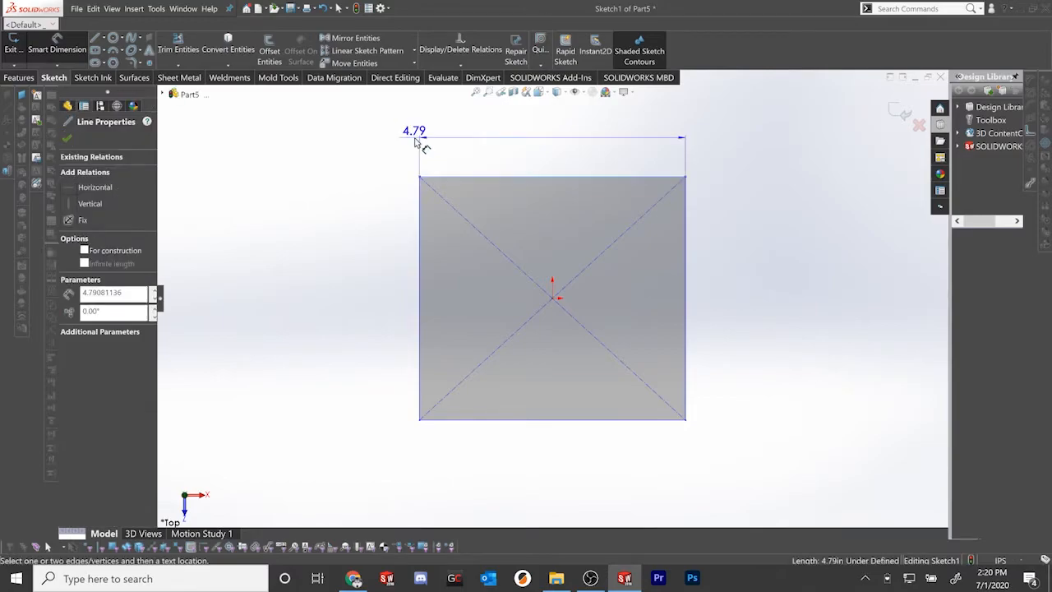
click(356, 141)
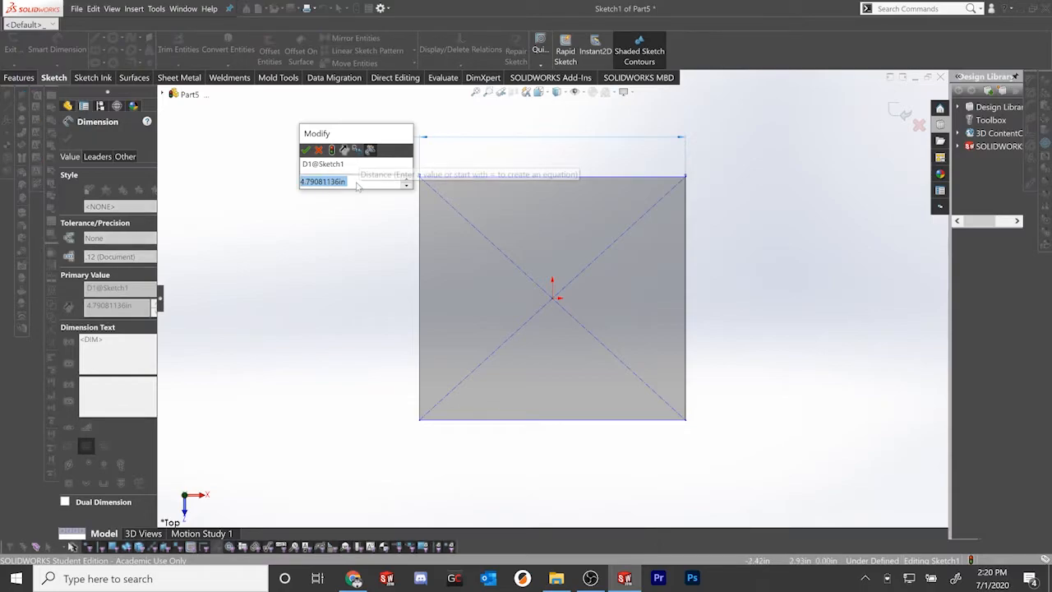
text(5)
key(Return)
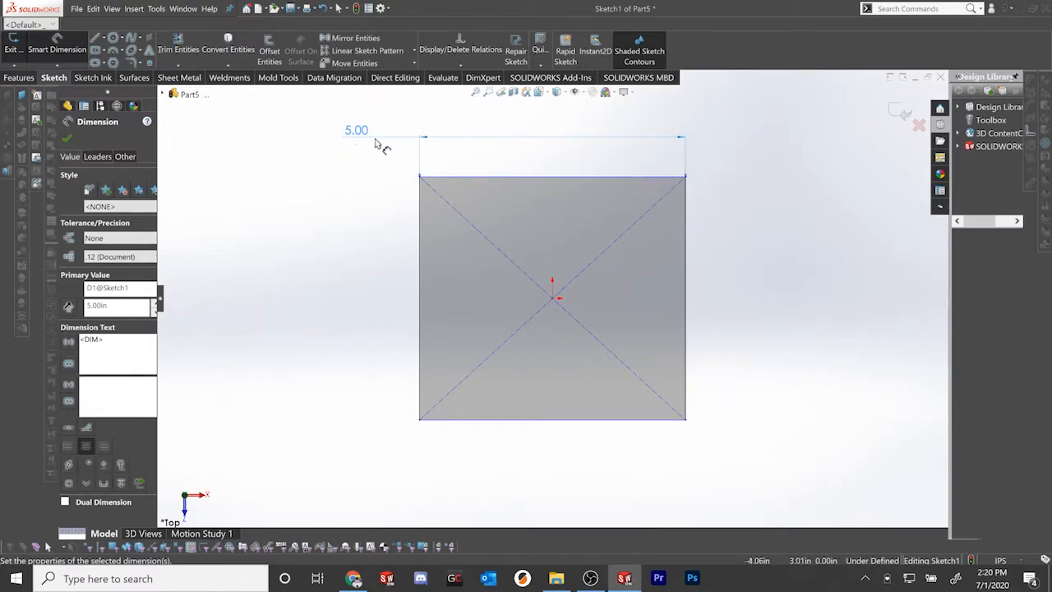
key(Escape)
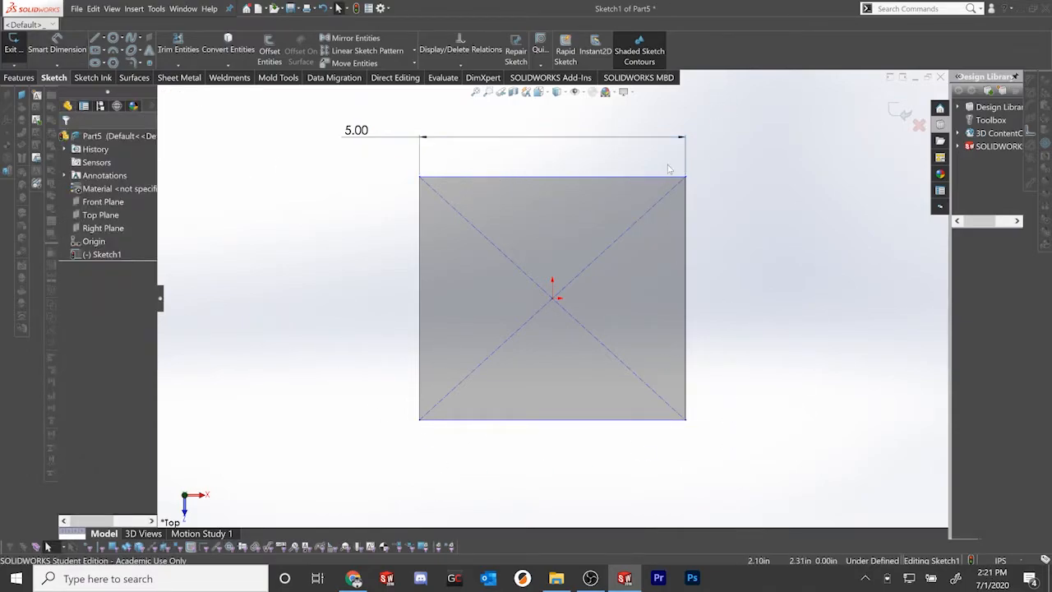
Move the width dimension farther above the rectangle and pull the upper edge inward to shorten the rectangle's height
drag(685, 139, 680, 99)
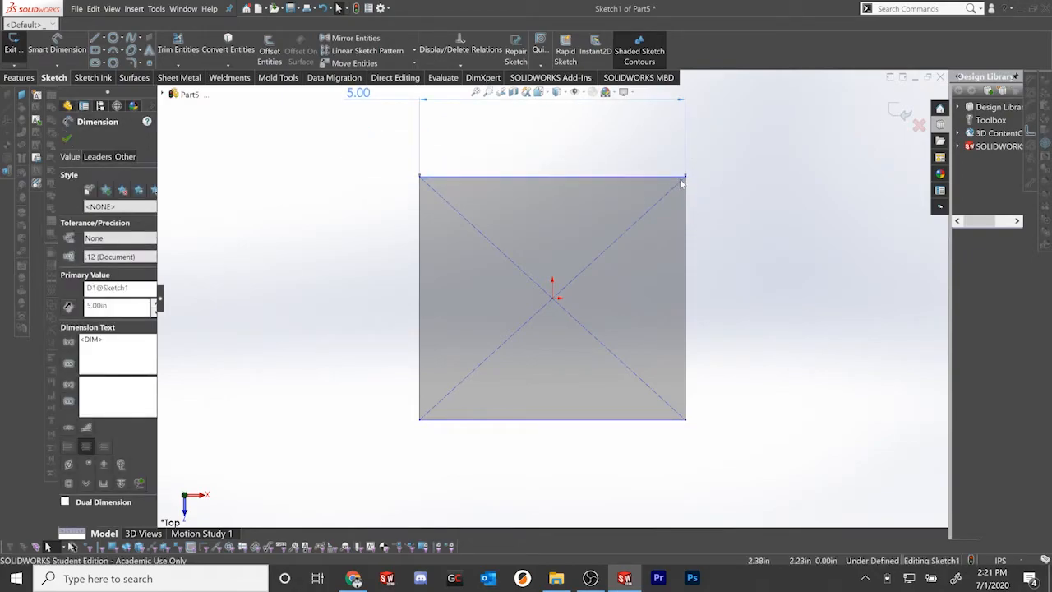
drag(625, 177, 629, 203)
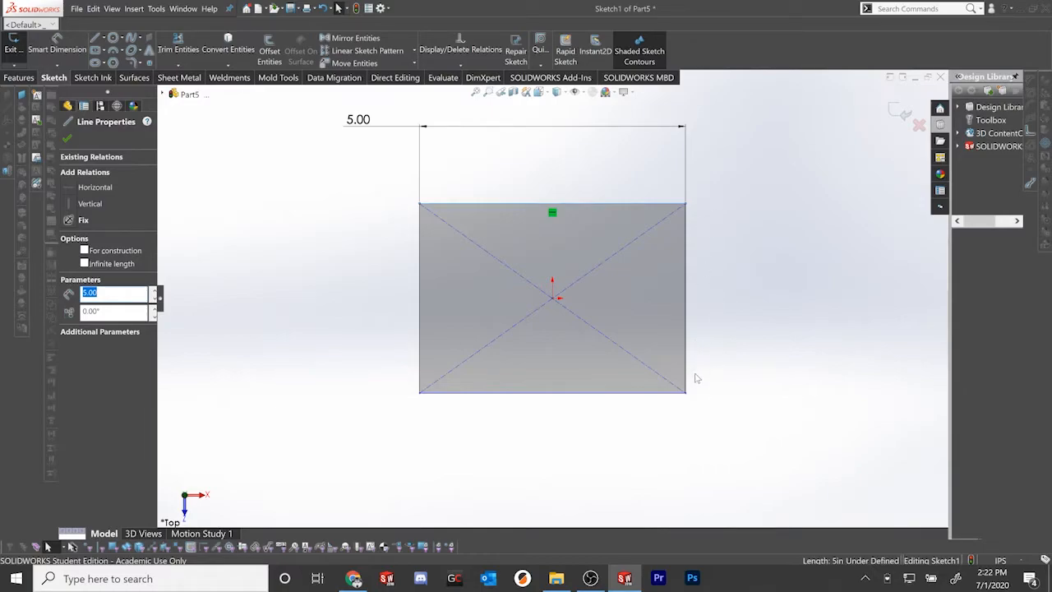
click(732, 306)
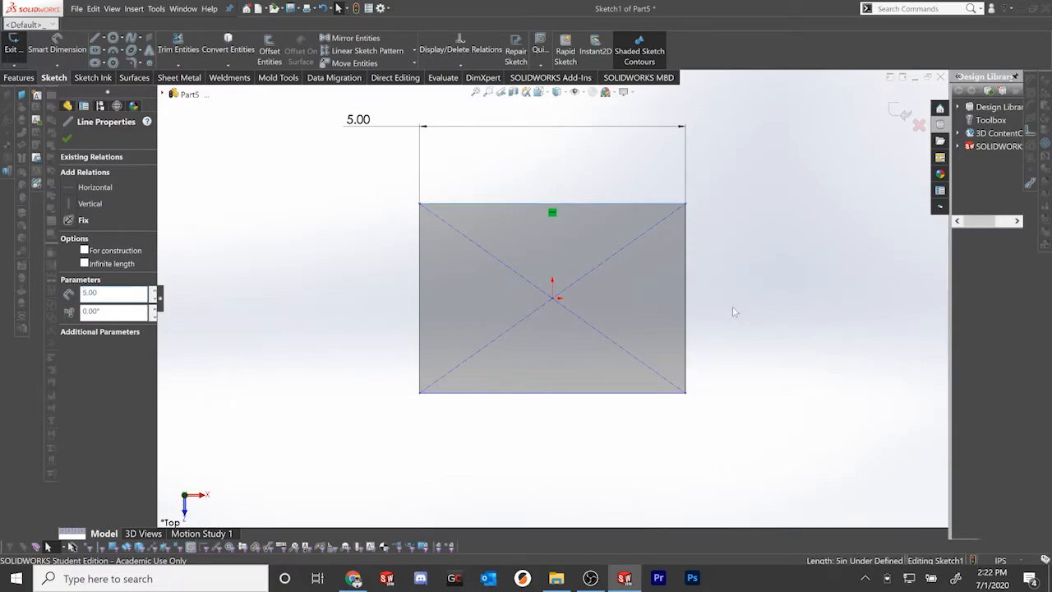
Add an Equal relation between the rectangle's upper horizontal edge and its right vertical edge to make it square
click(638, 203)
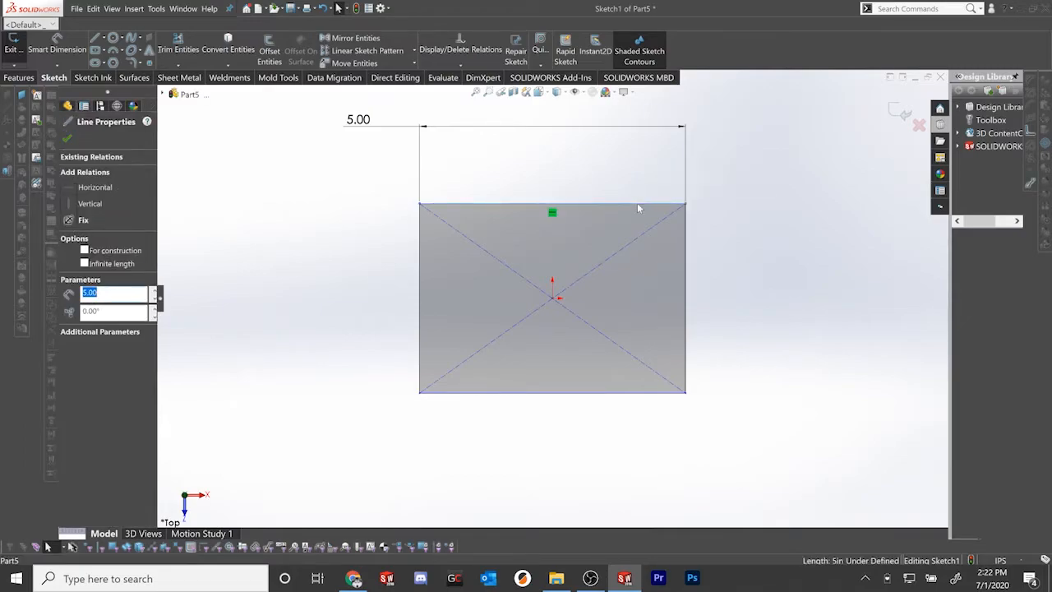
ctrl+click(695, 358)
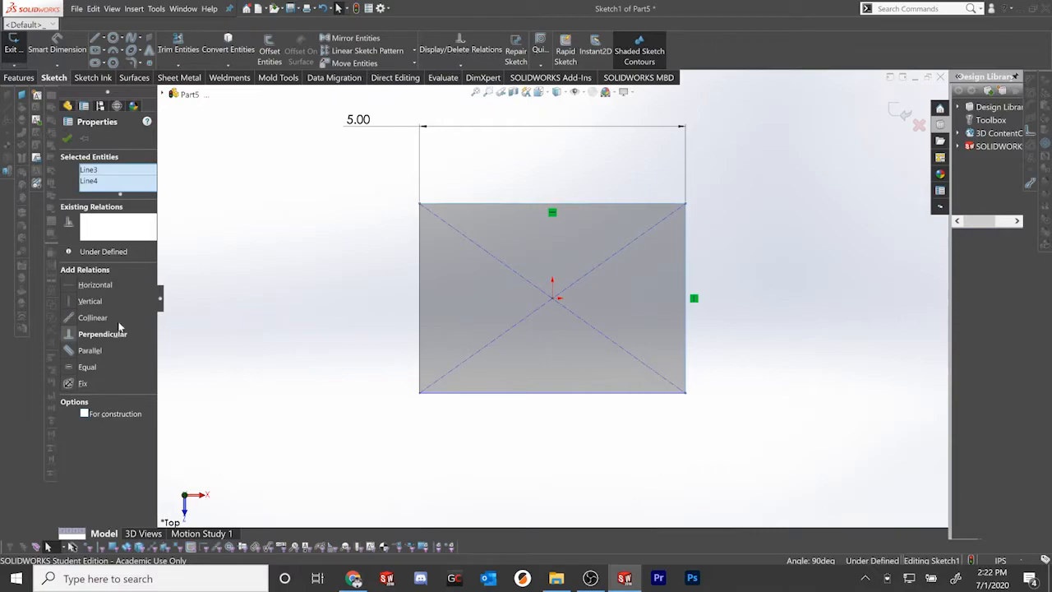
click(89, 368)
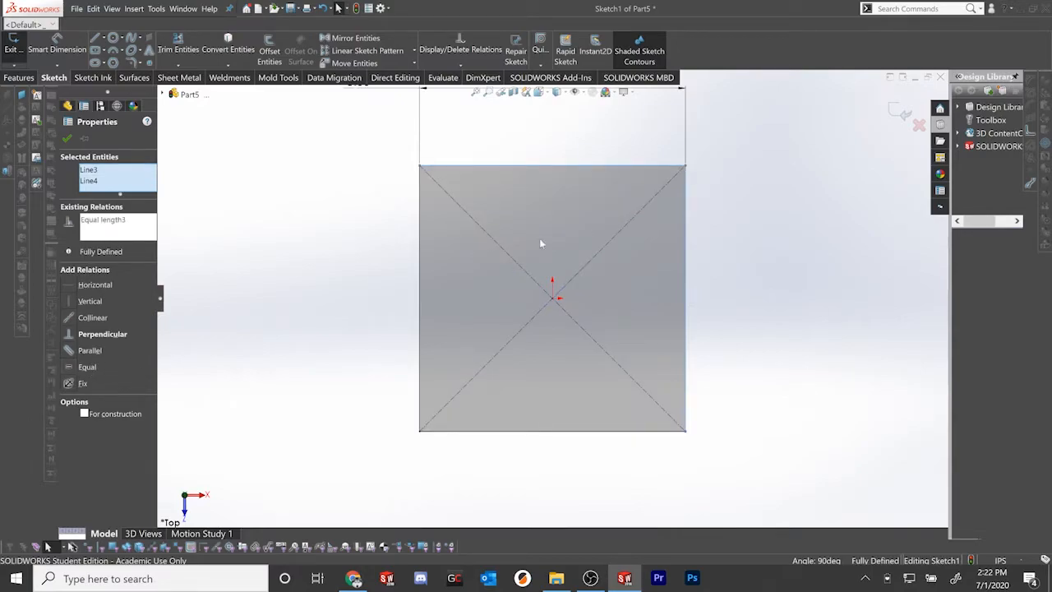
scroll(573, 239, up, 2)
click(68, 137)
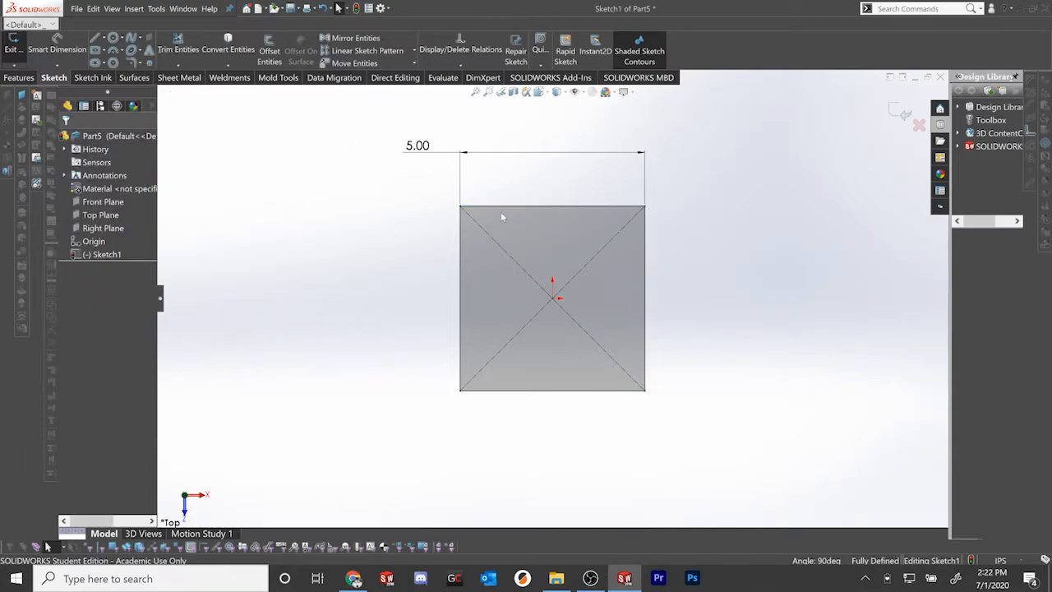
click(462, 210)
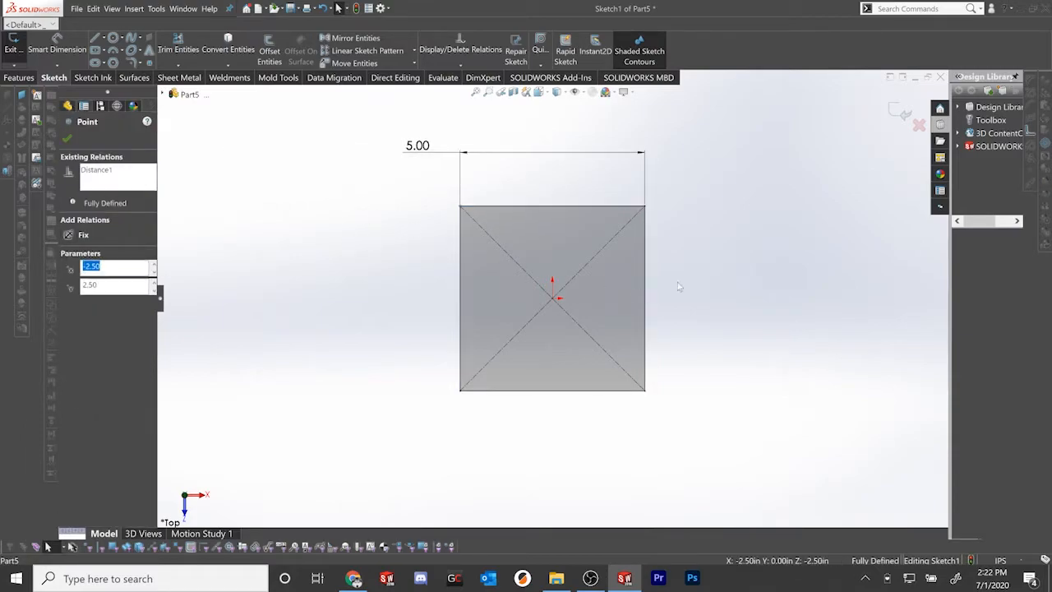
click(423, 197)
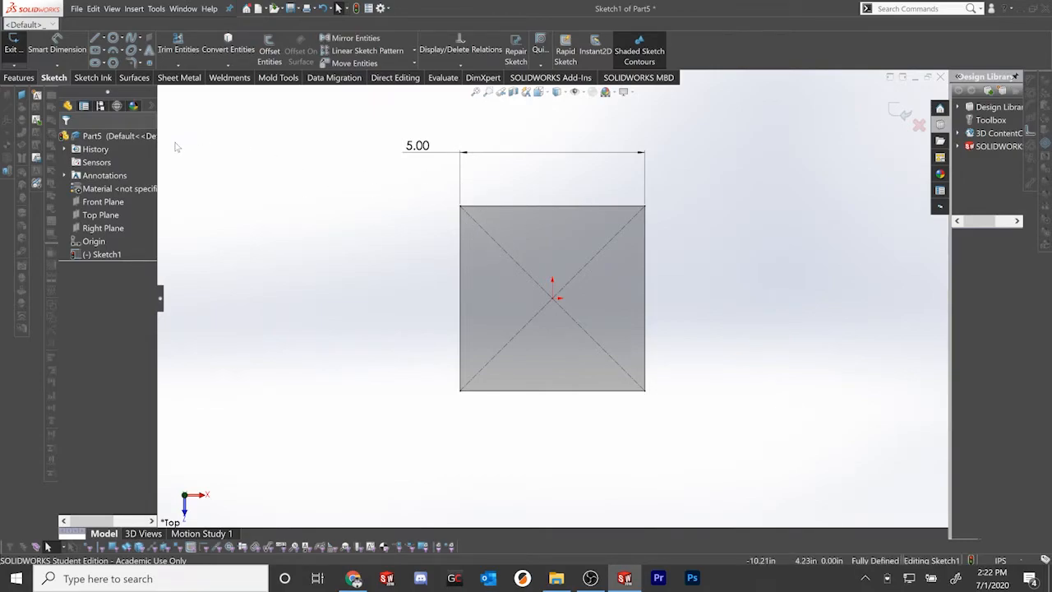
Extrude the square sketch 5 in with the Mid Plane end condition to form a cube
click(20, 79)
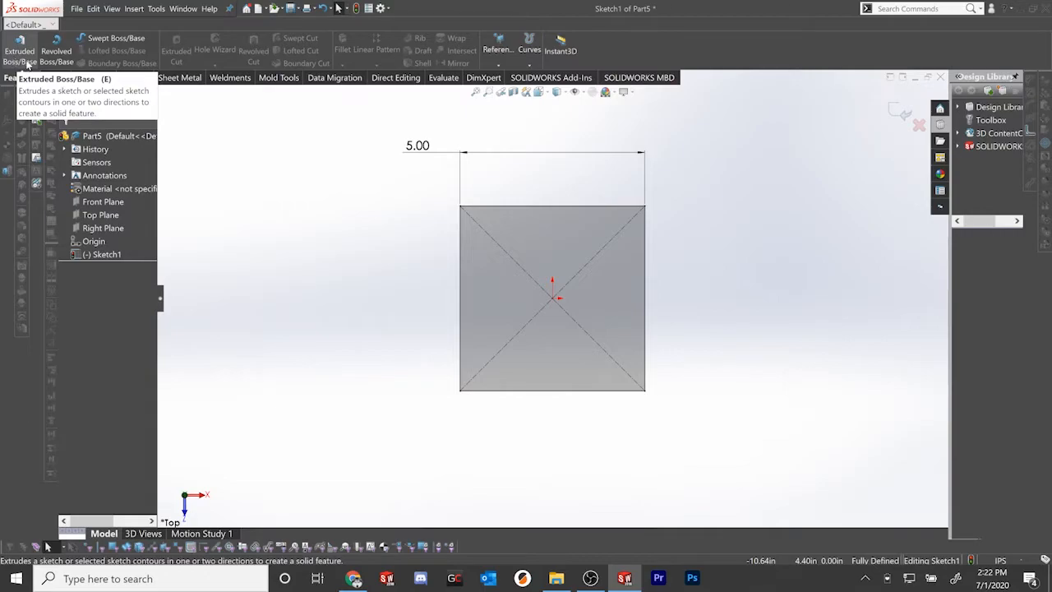
click(25, 52)
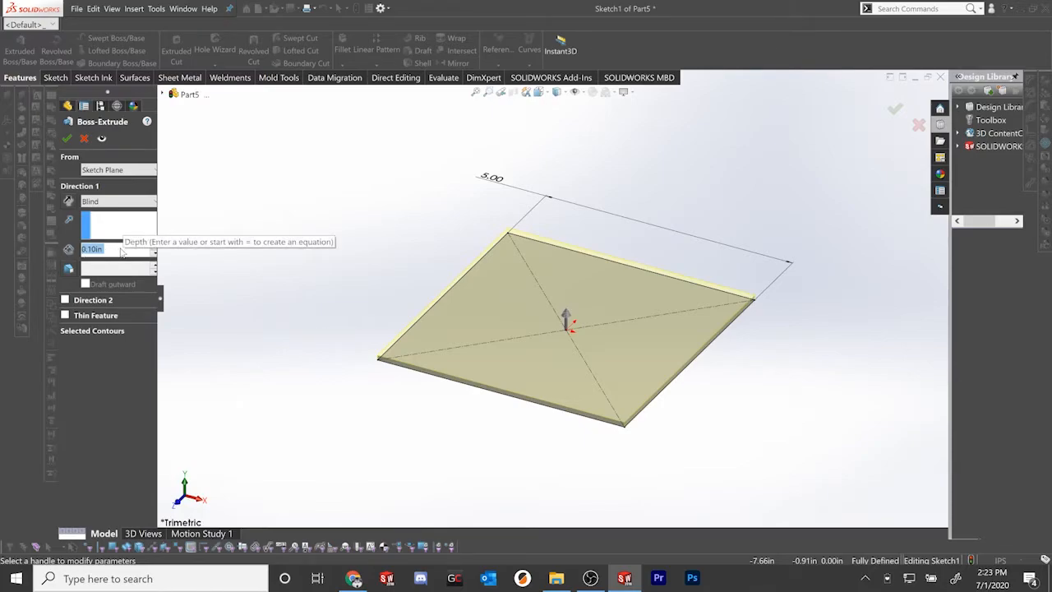
text(5.)
key(Return)
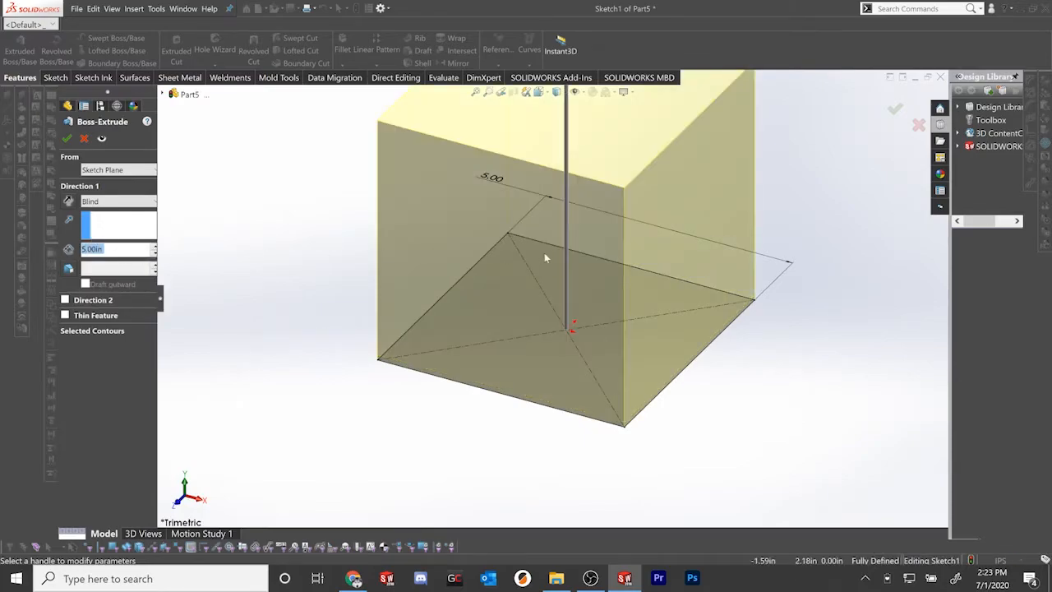
scroll(581, 408, down, 1)
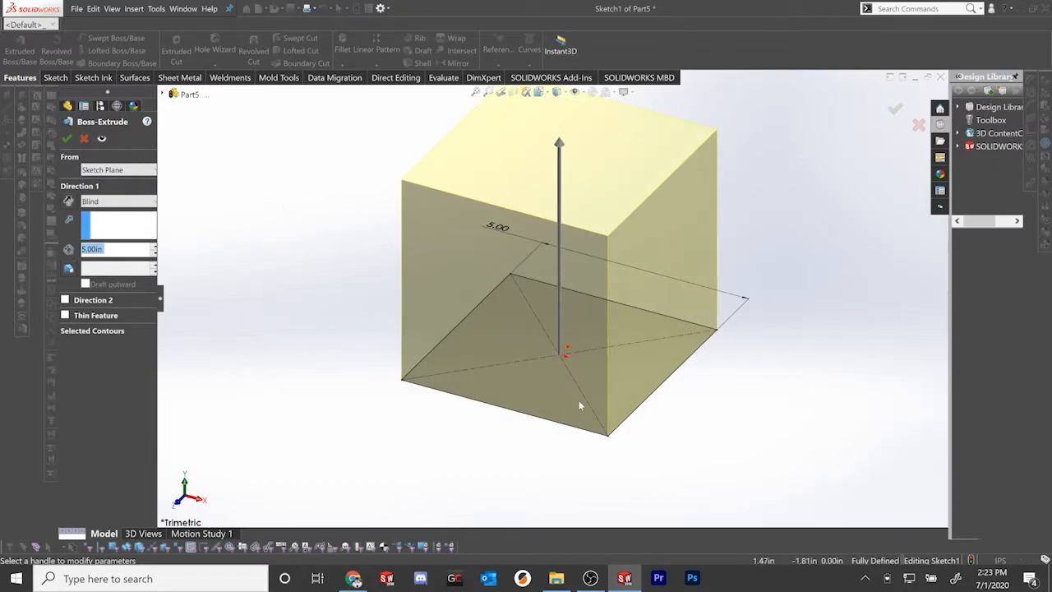
click(106, 201)
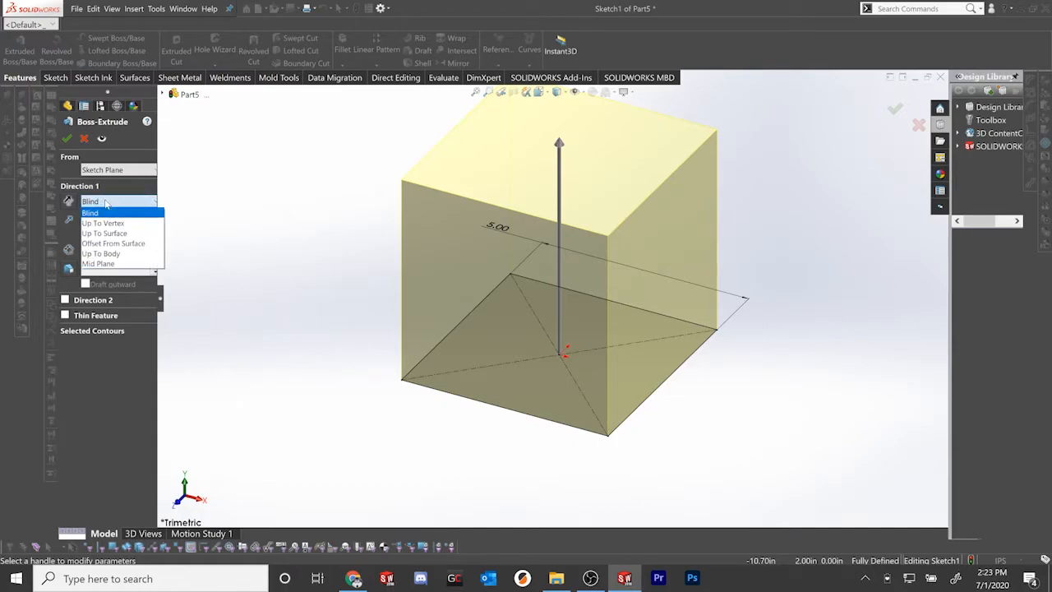
click(99, 264)
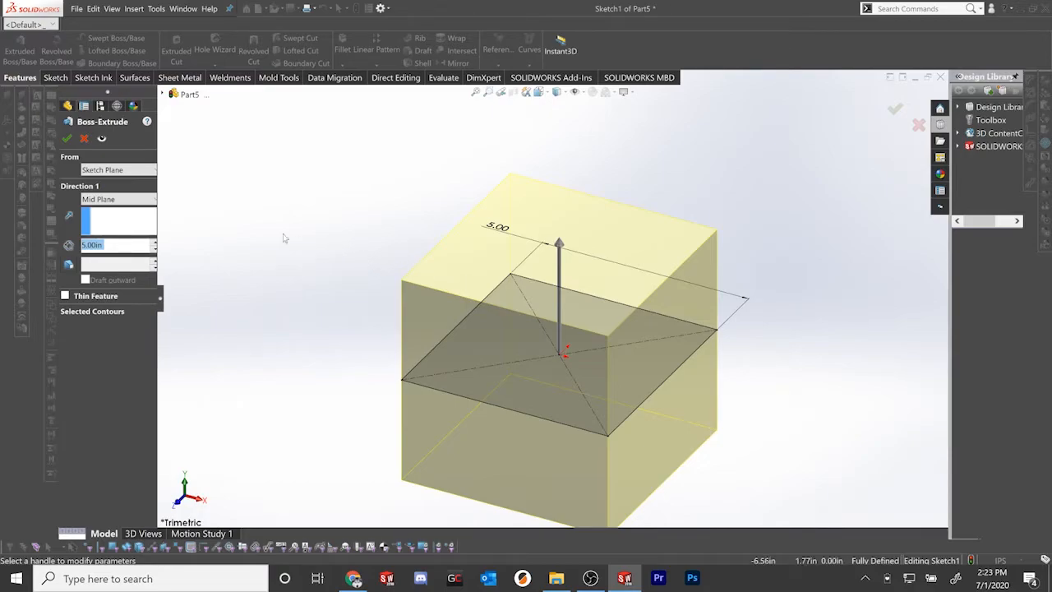
click(68, 140)
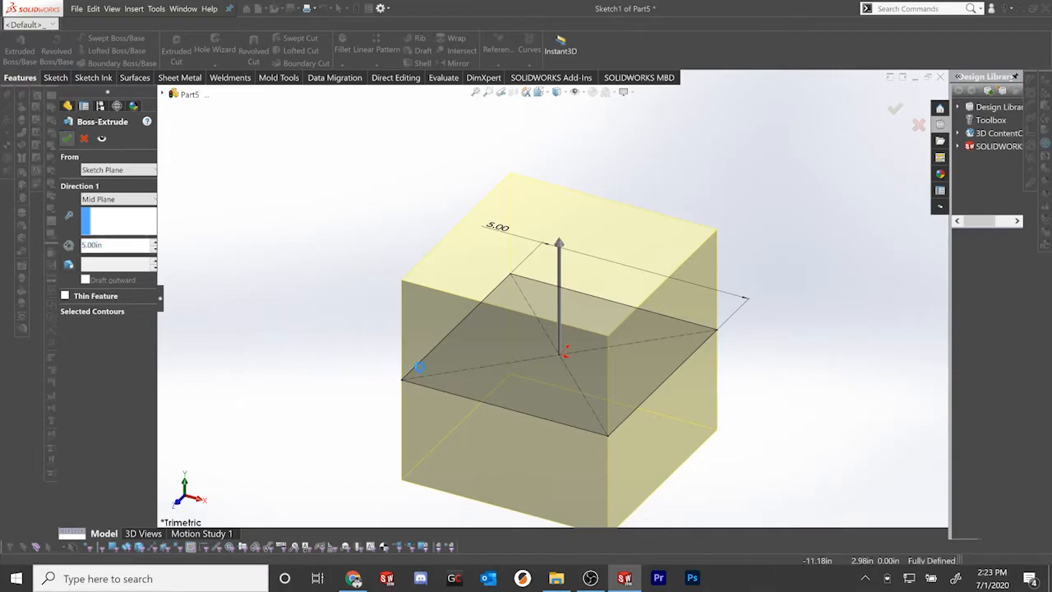
scroll(557, 363, up, 1)
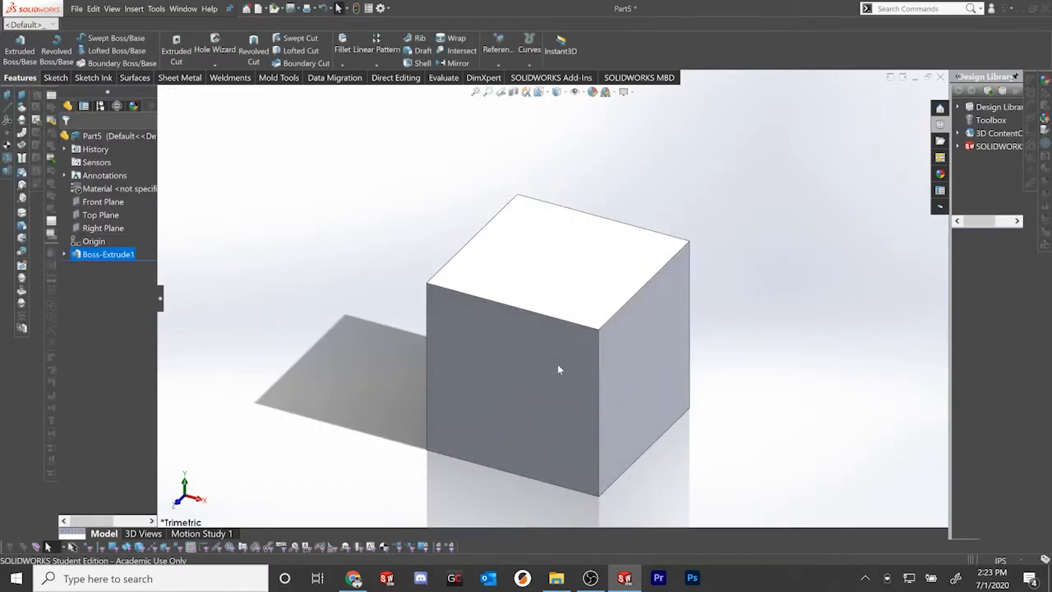
scroll(557, 364, down, 1)
scroll(557, 364, up, 1)
mouse_move(595, 314)
middle_down()
mouse_move(557, 314)
mouse_move(521, 299)
mouse_move(508, 275)
mouse_move(606, 268)
mouse_move(609, 284)
mouse_move(531, 307)
mouse_move(425, 294)
mouse_move(589, 295)
middle_up()
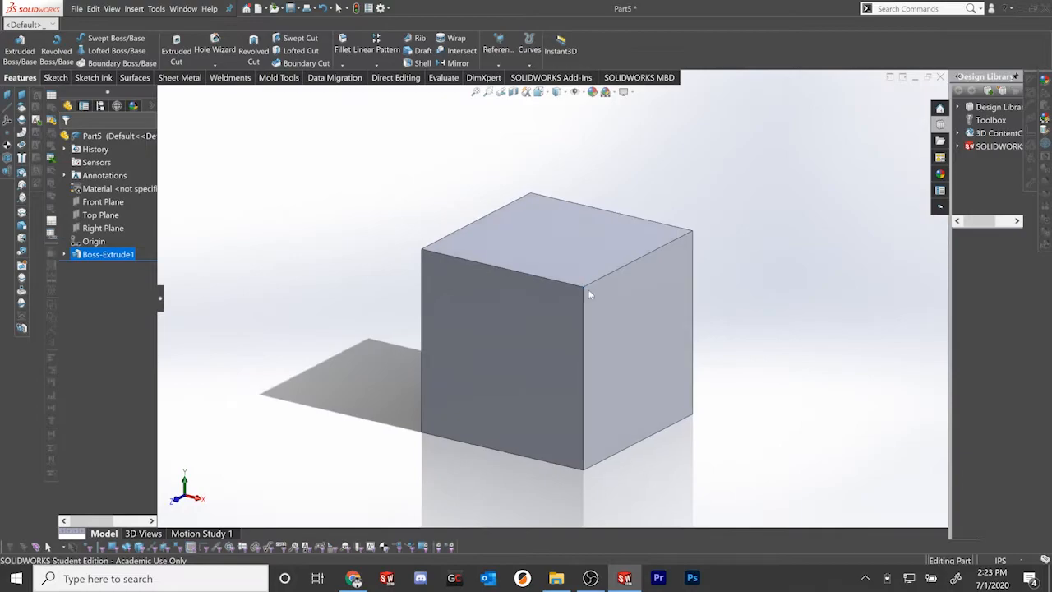
click(535, 327)
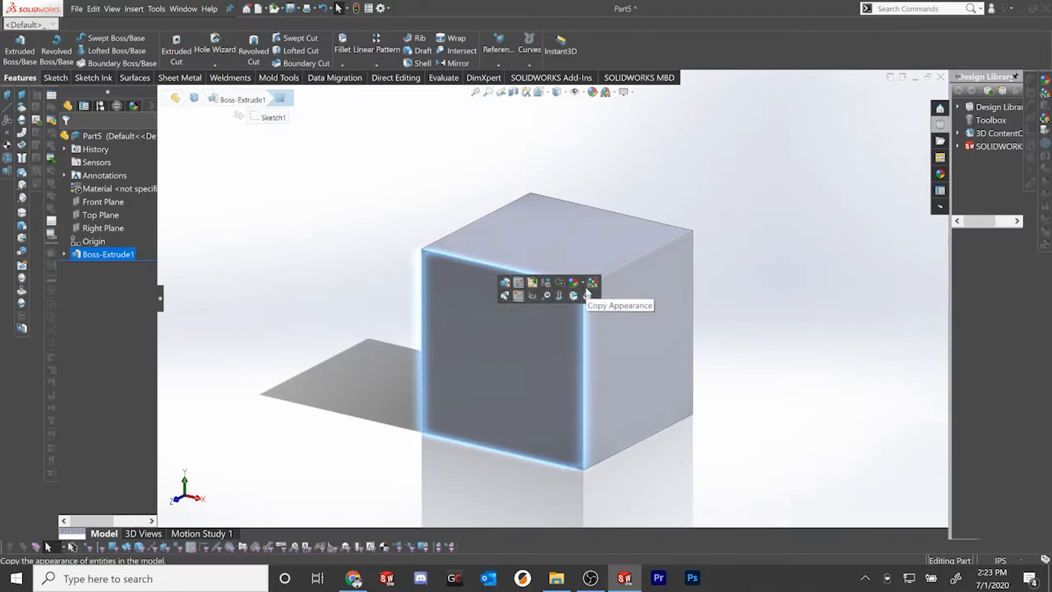
click(519, 297)
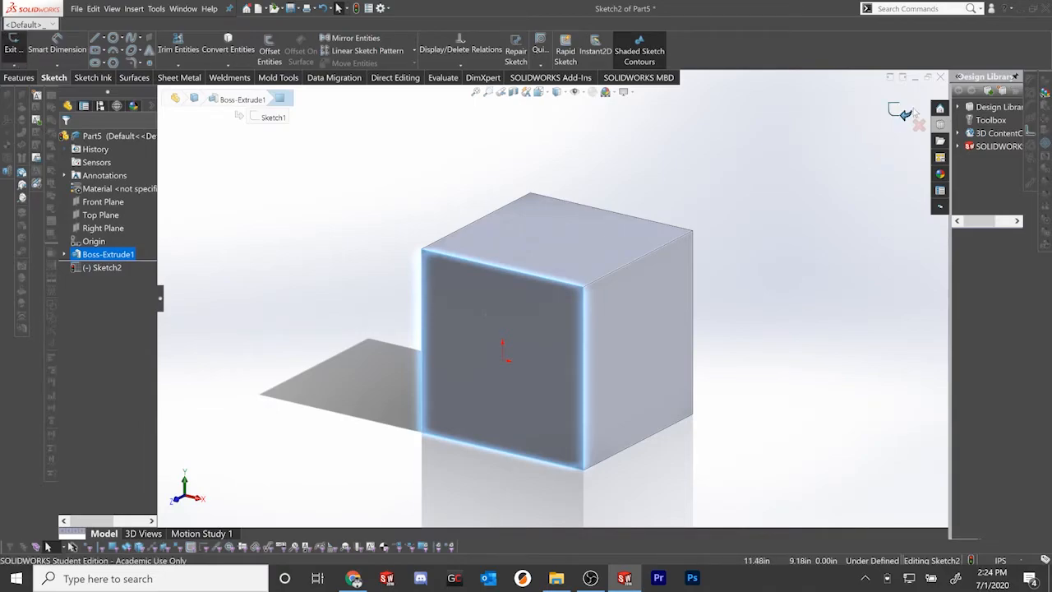
click(13, 51)
Sketch a circle about 3.97 in in diameter on the cube's front face, centred on the origin
click(13, 50)
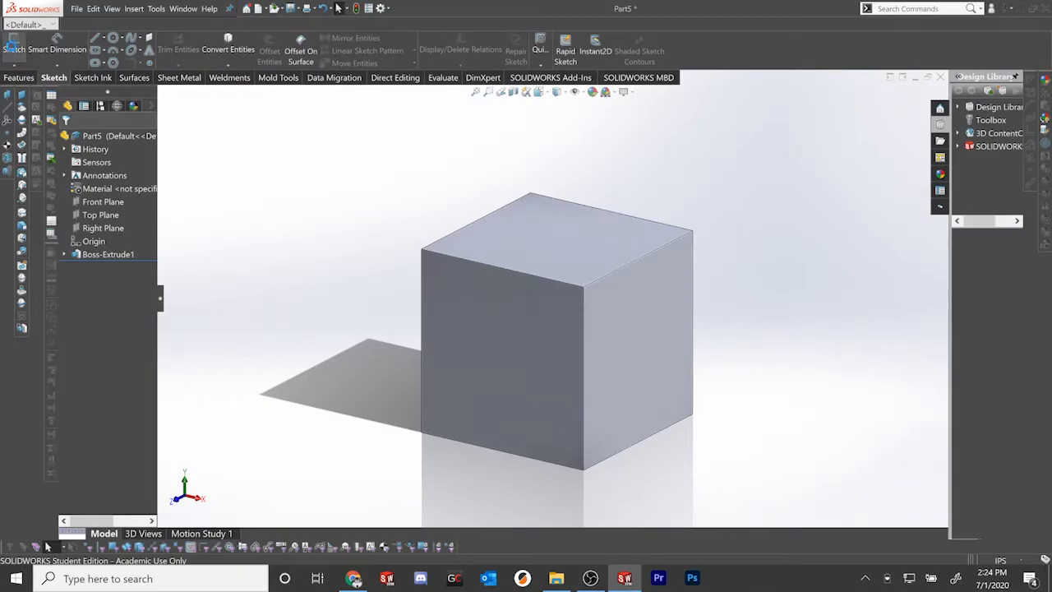
click(490, 329)
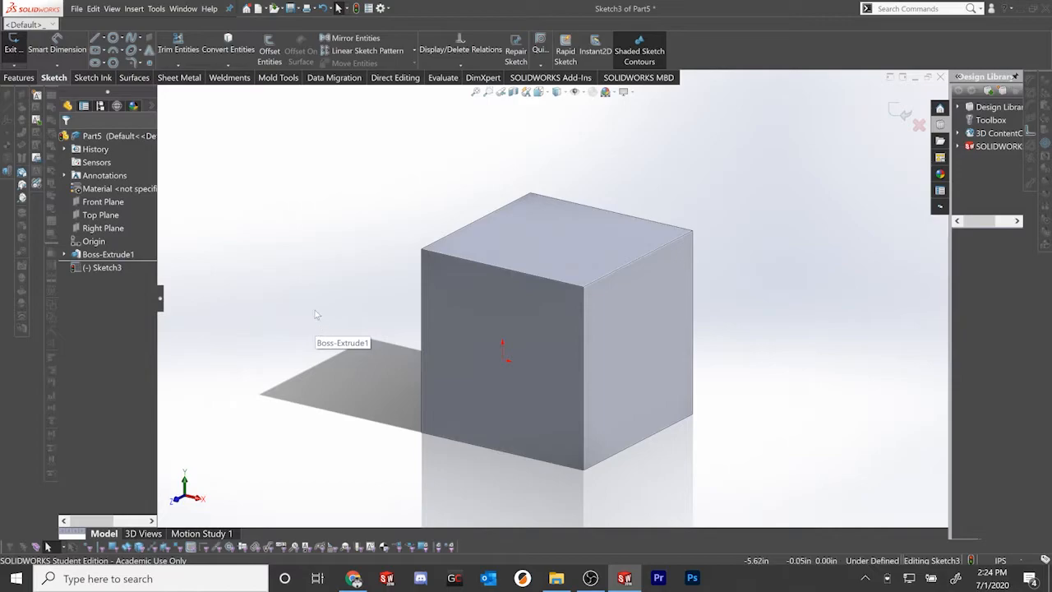
click(112, 38)
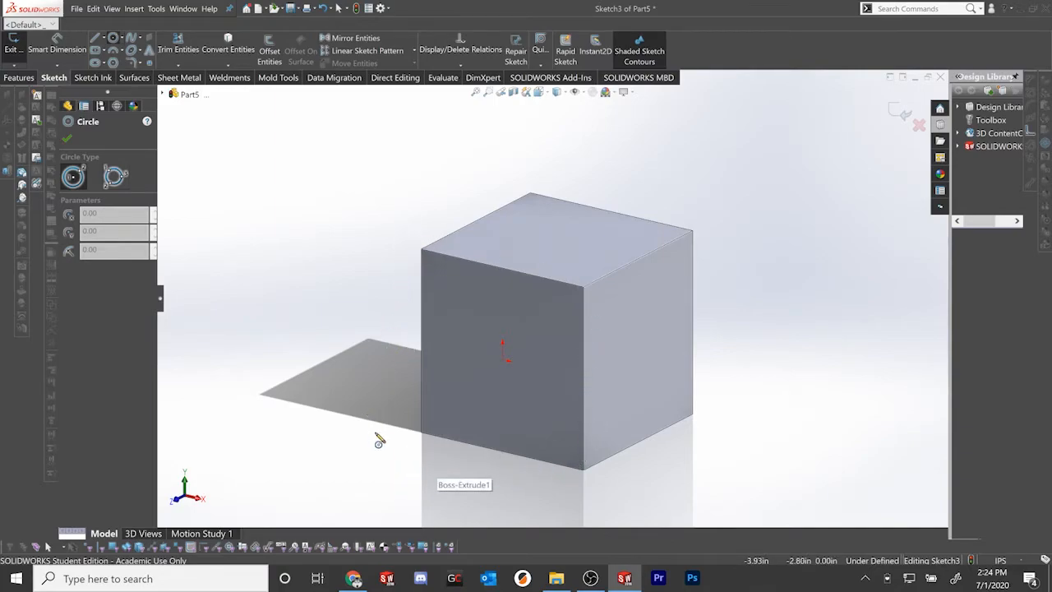
key(ctrl+8)
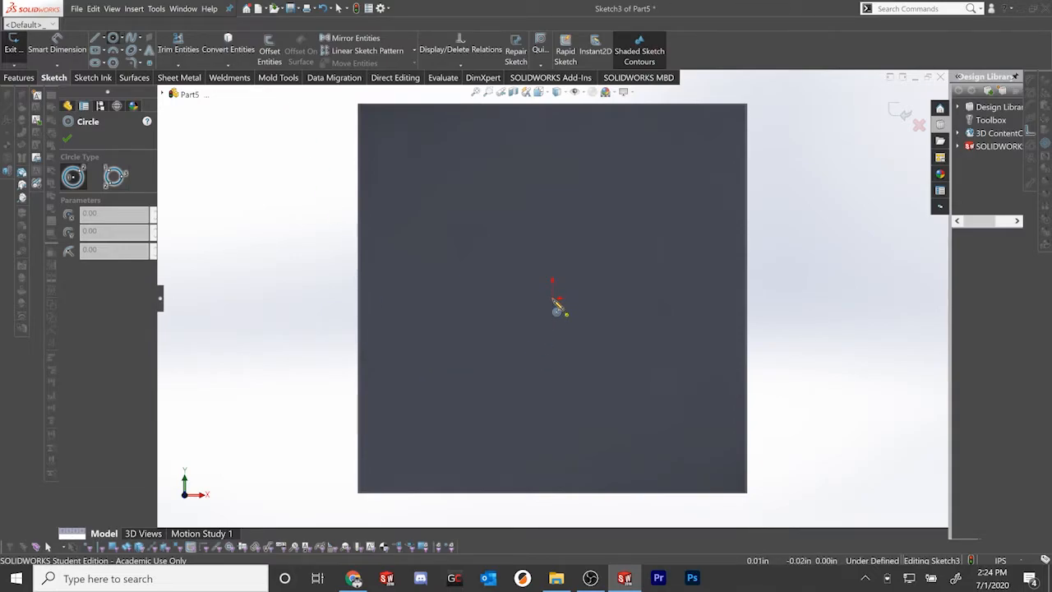
click(558, 298)
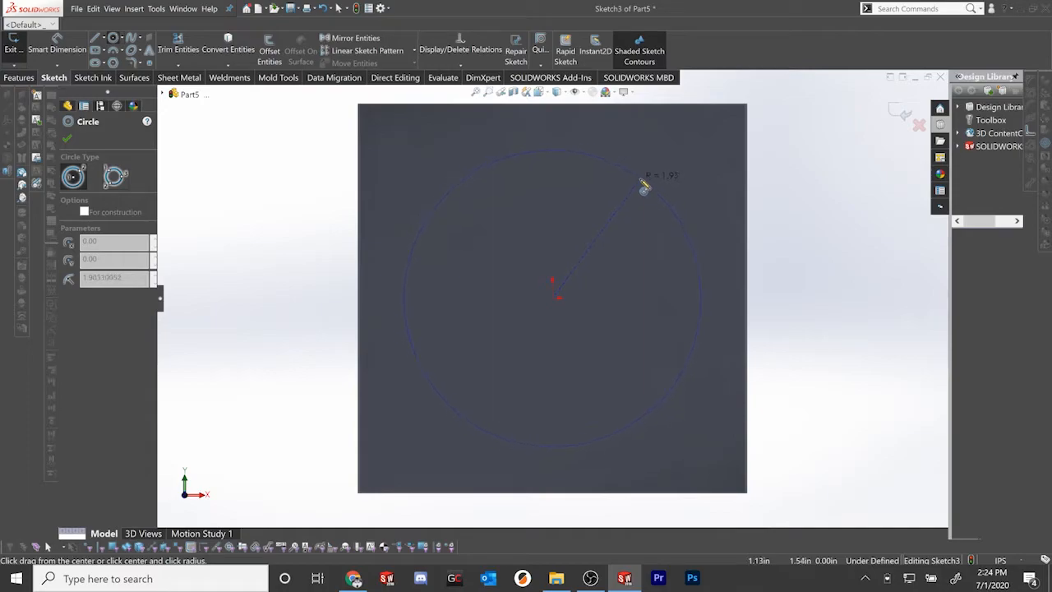
click(643, 173)
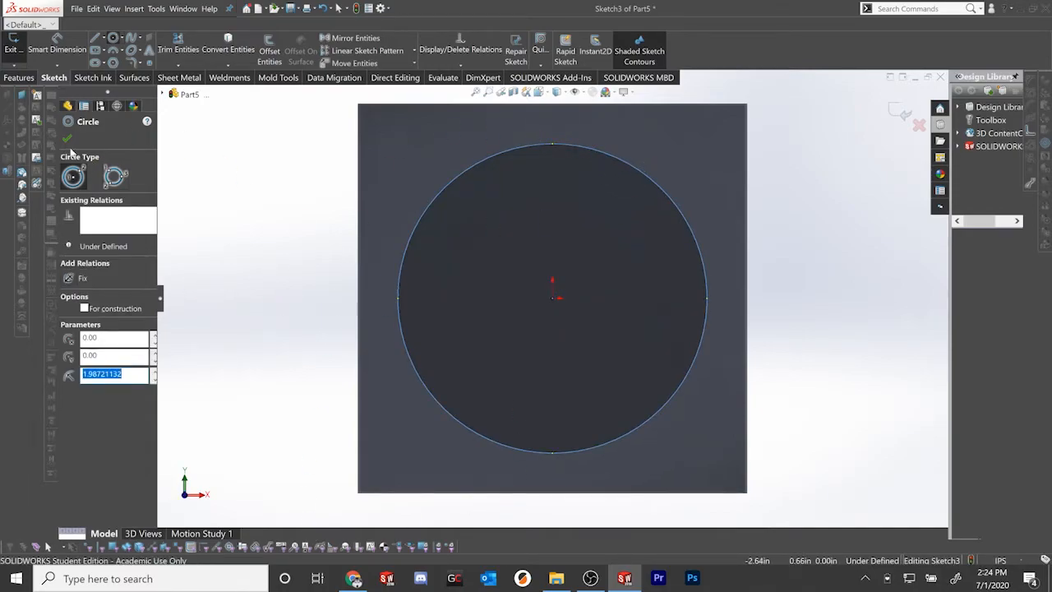
click(66, 138)
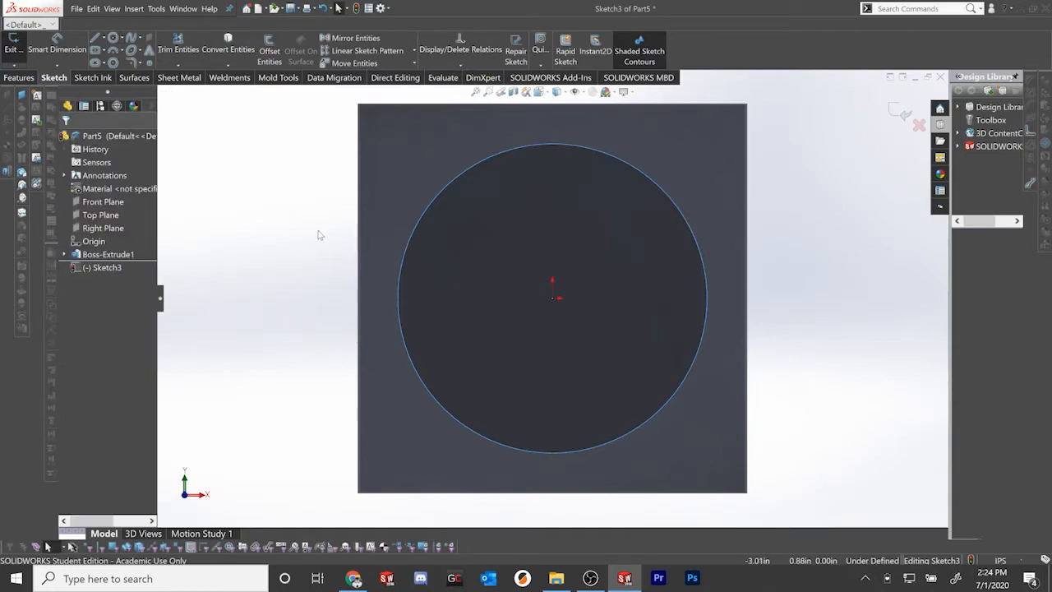
Dimension the front-face circle's diameter and set it to 3 in
click(62, 51)
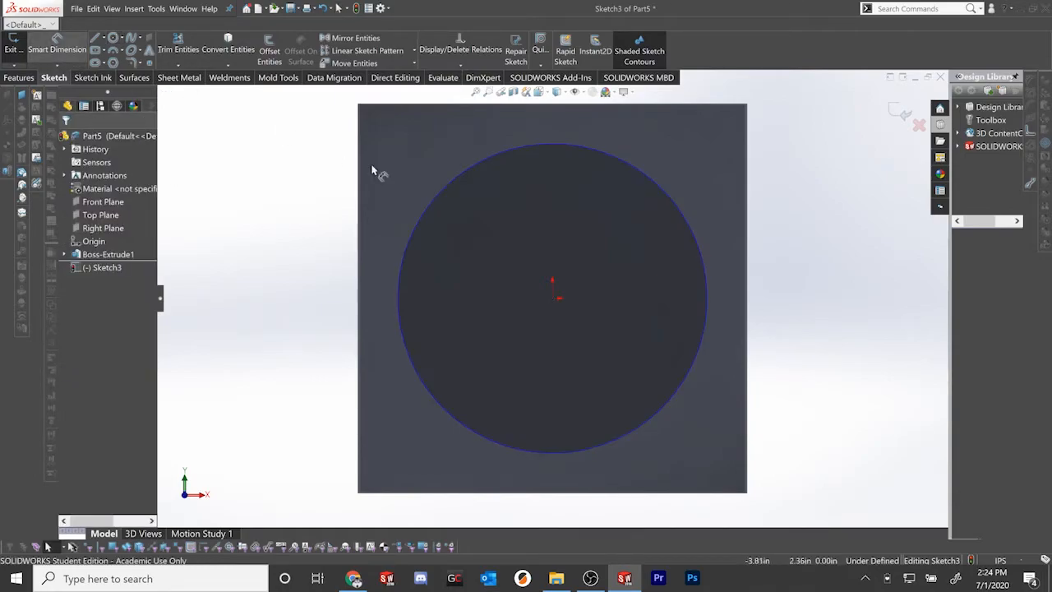
click(450, 181)
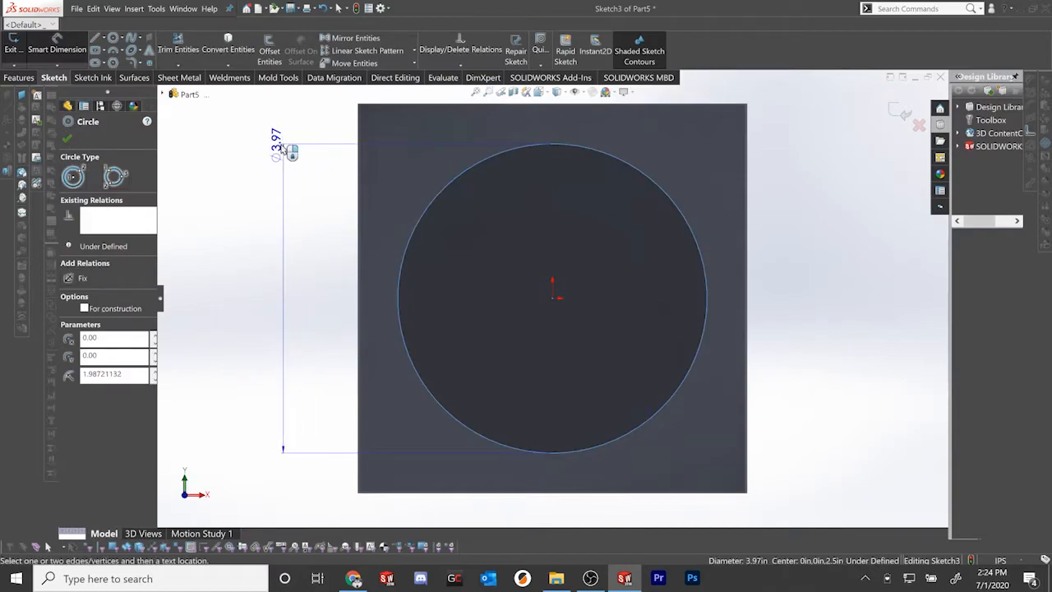
click(279, 131)
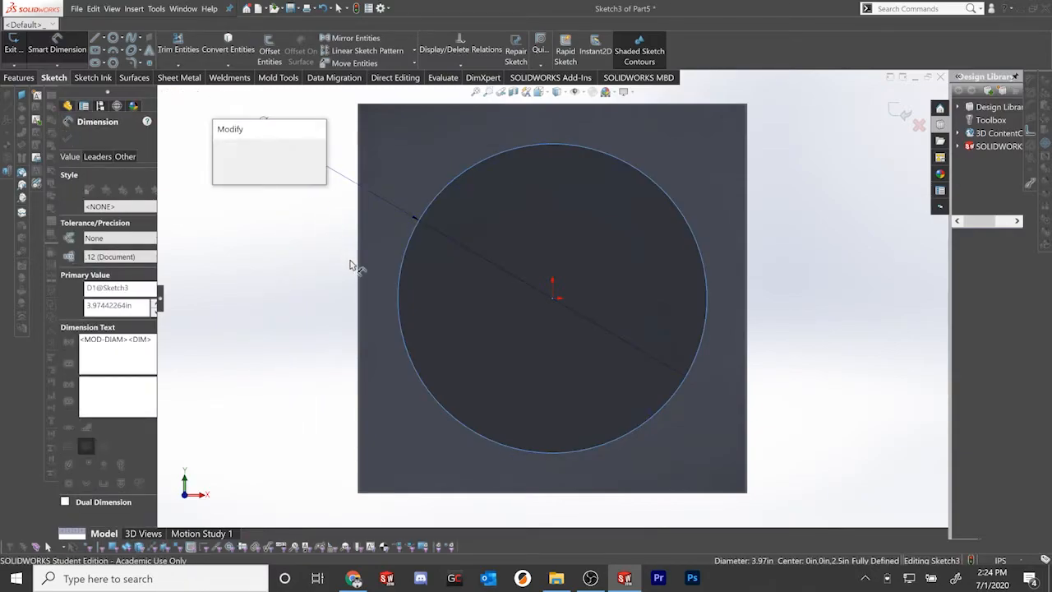
text(4)
key(Return)
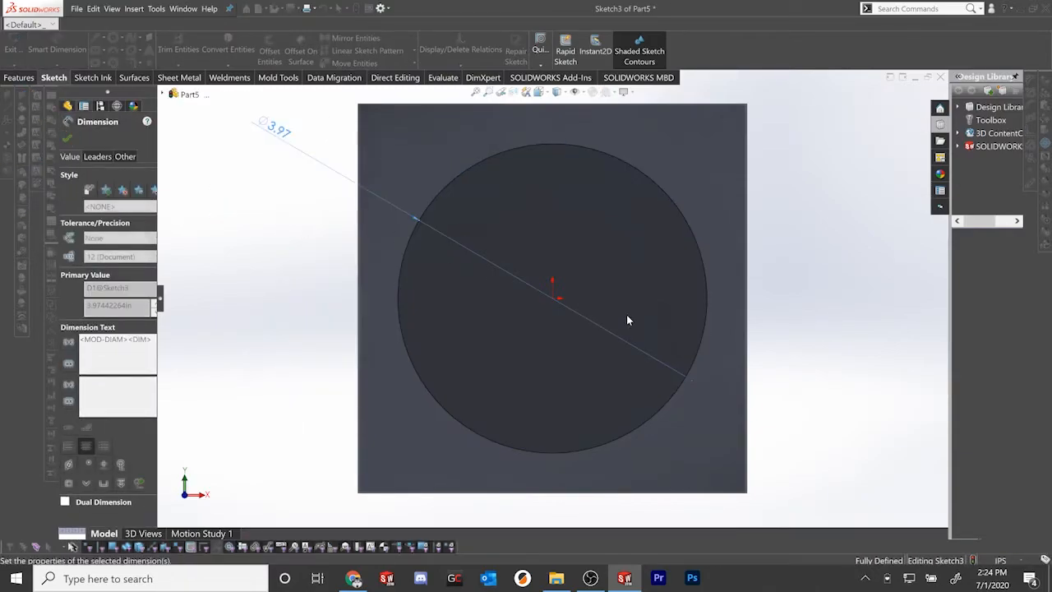
Cut the front-face circle through the cube with an Extruded Cut using the Through All end condition
middle_drag(682, 320, 661, 335)
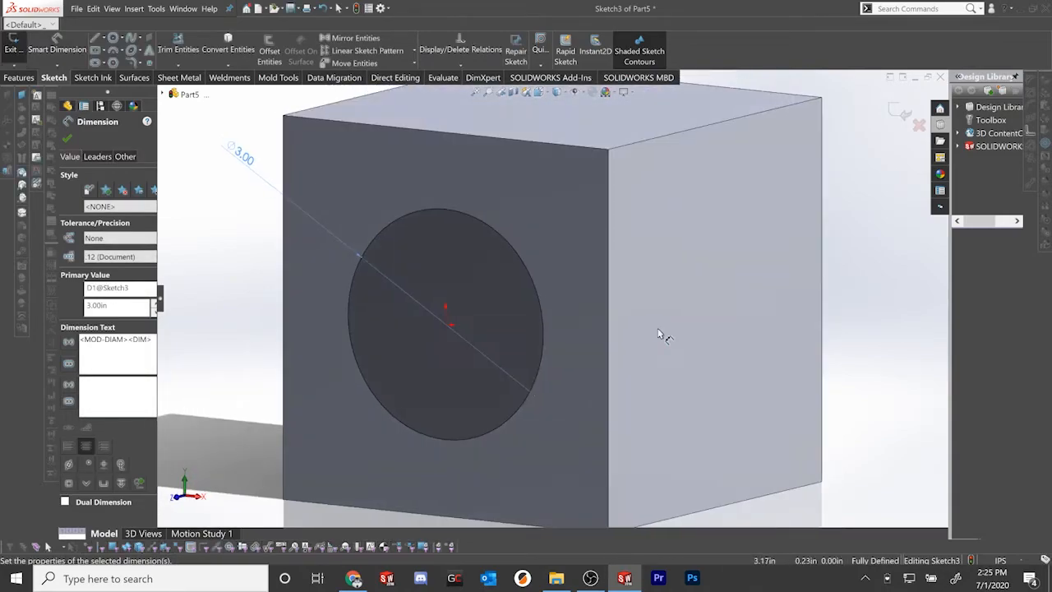
click(20, 77)
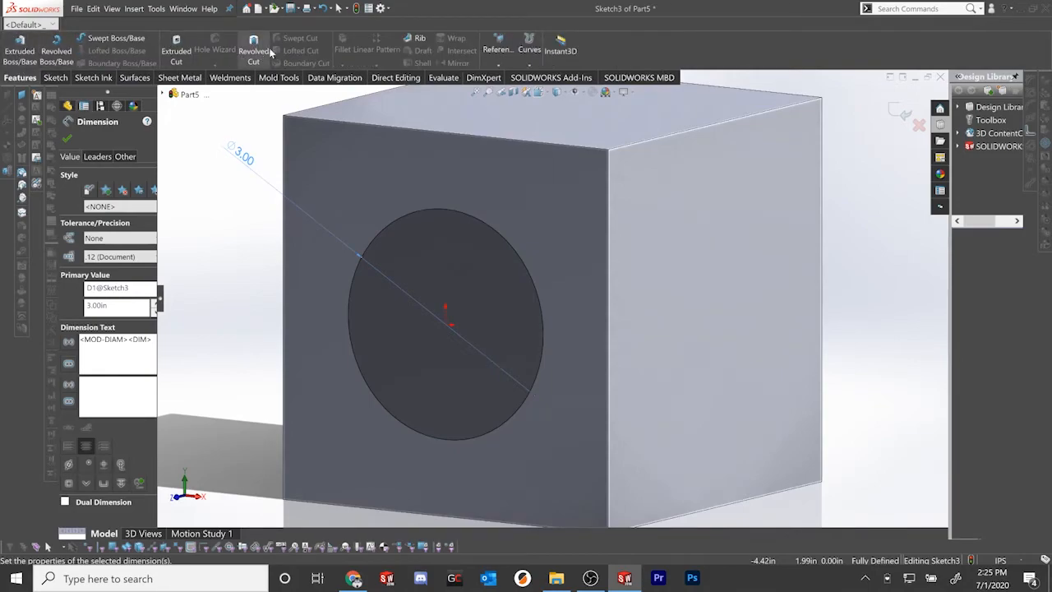
scroll(531, 188, up, 1)
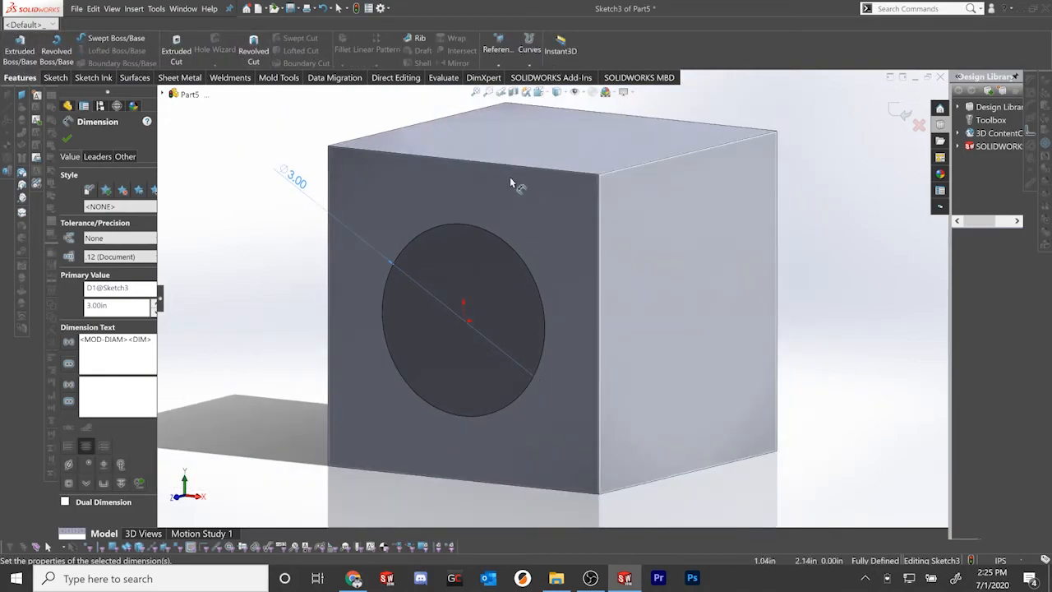
click(176, 51)
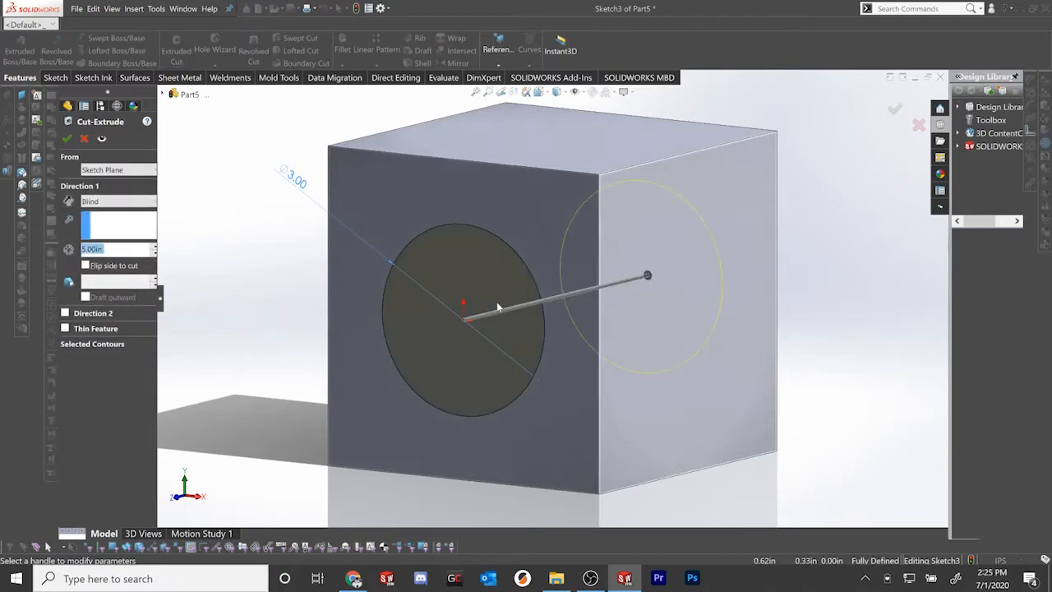
middle_drag(496, 302, 475, 319)
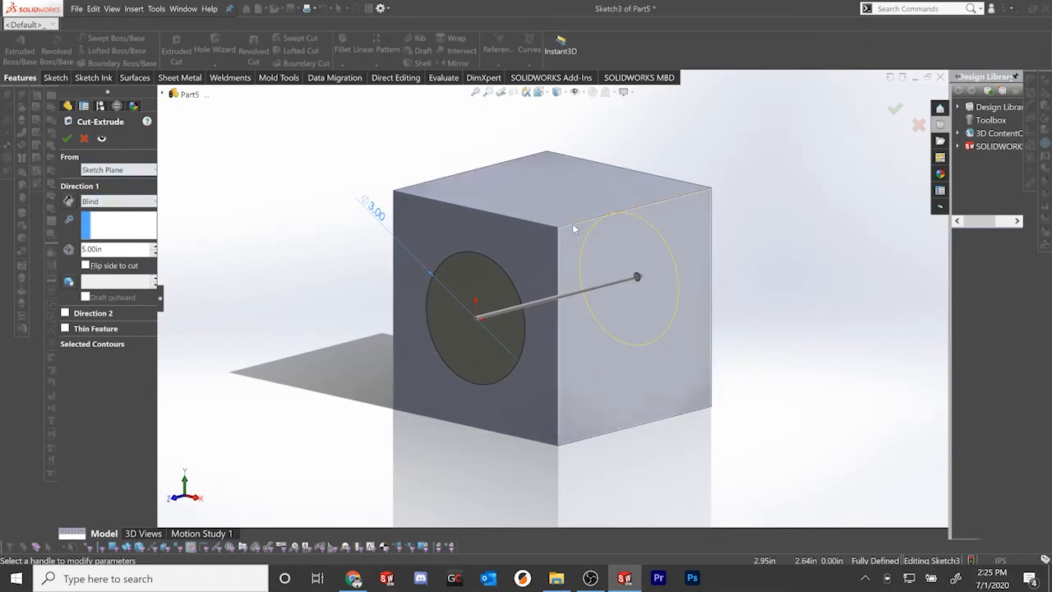
click(107, 202)
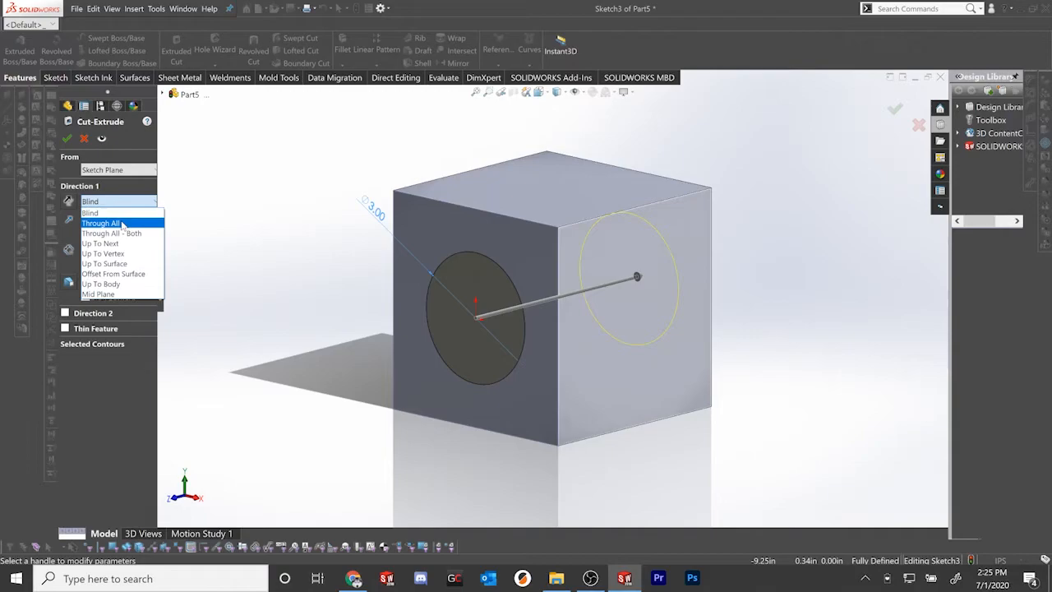
click(121, 223)
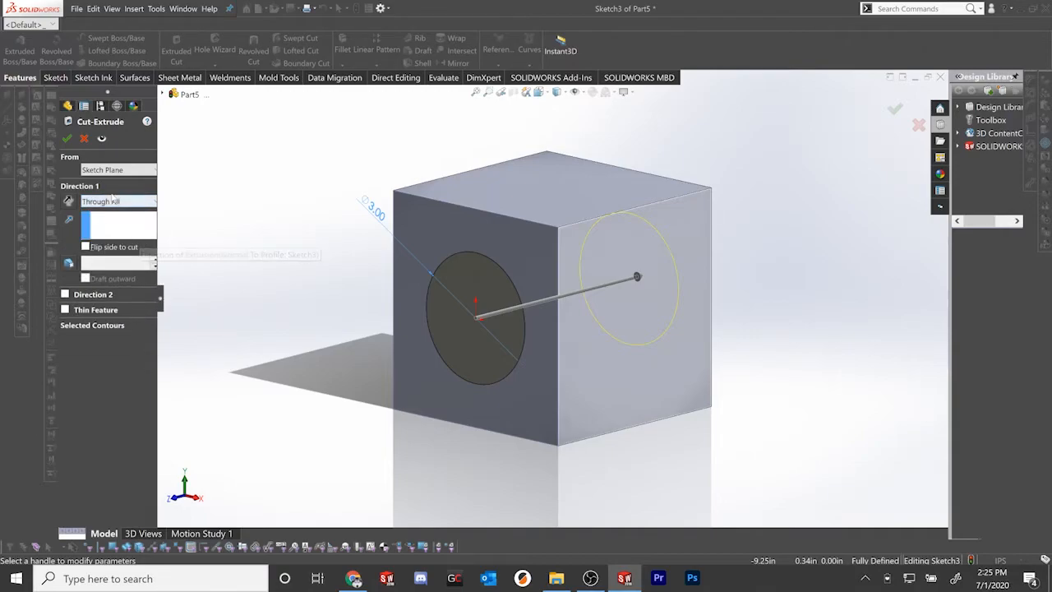
click(67, 139)
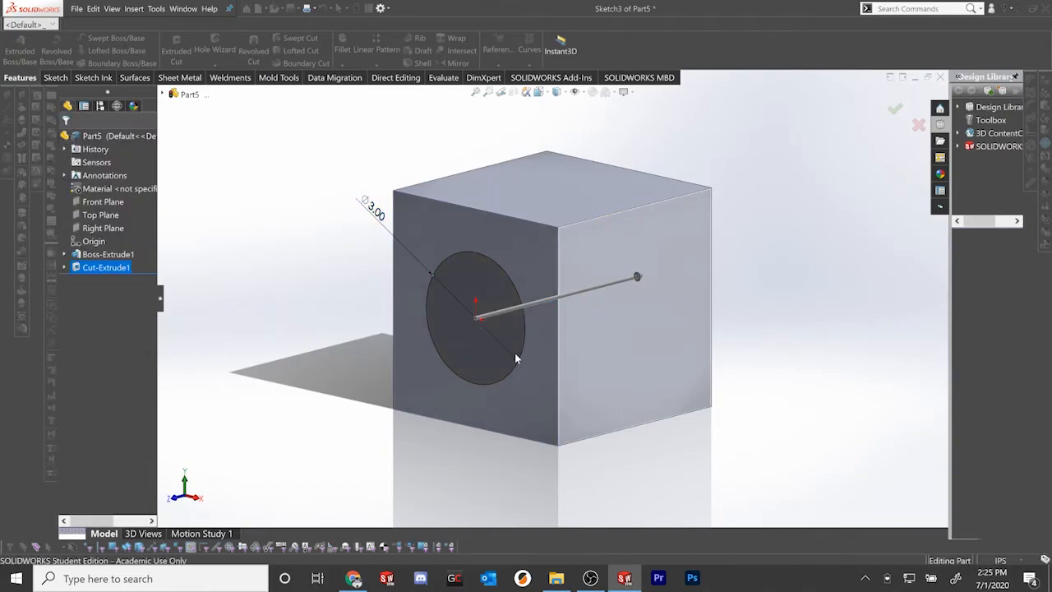
Sketch a circle about 3.77 in in diameter on the cube's right face, centred on the origin
middle_drag(541, 358, 566, 332)
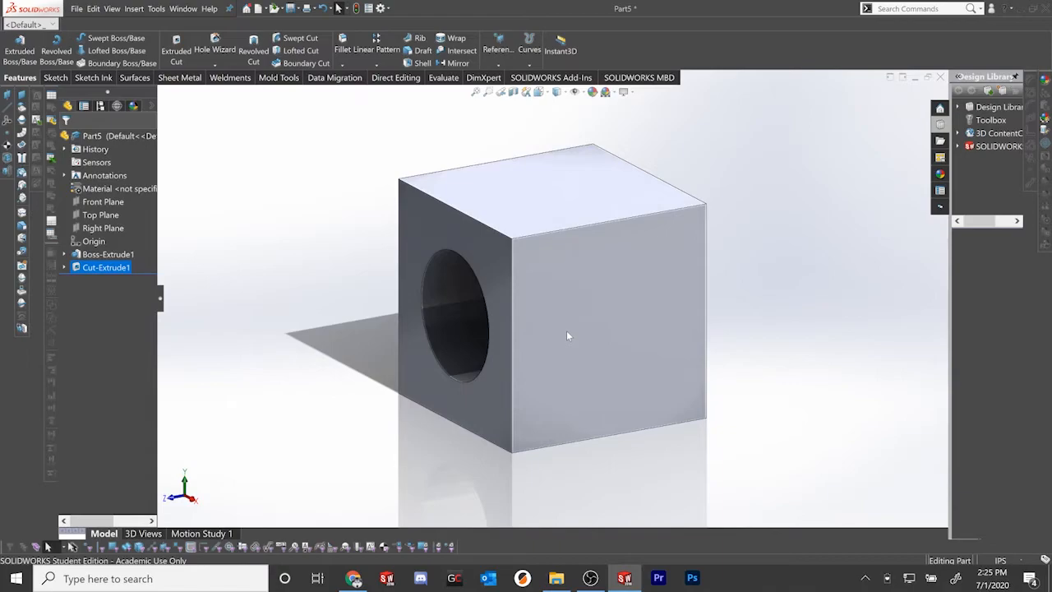
click(566, 330)
click(598, 312)
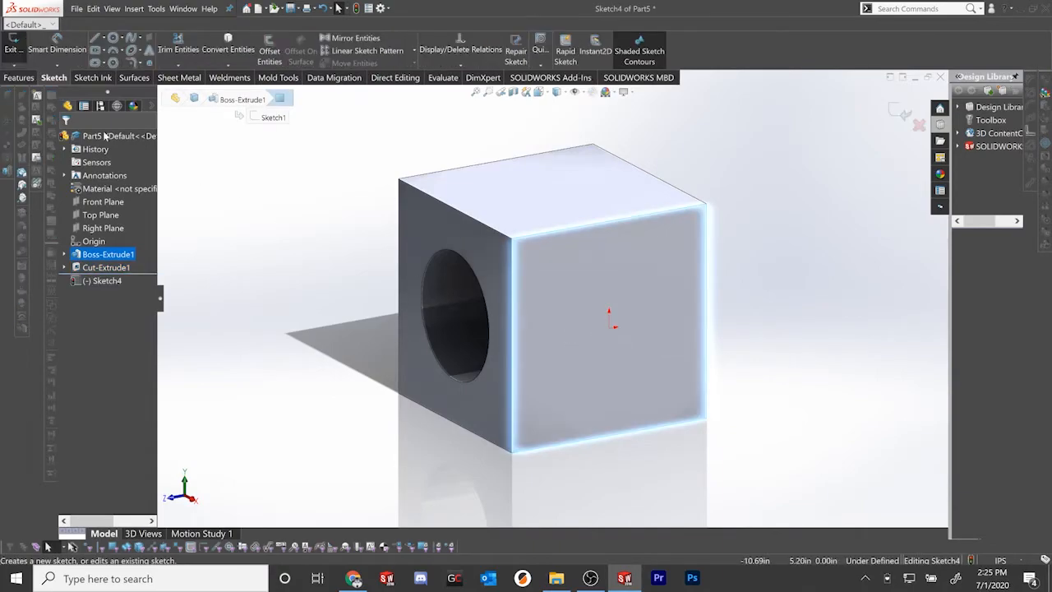
click(113, 37)
key(ctrl+8)
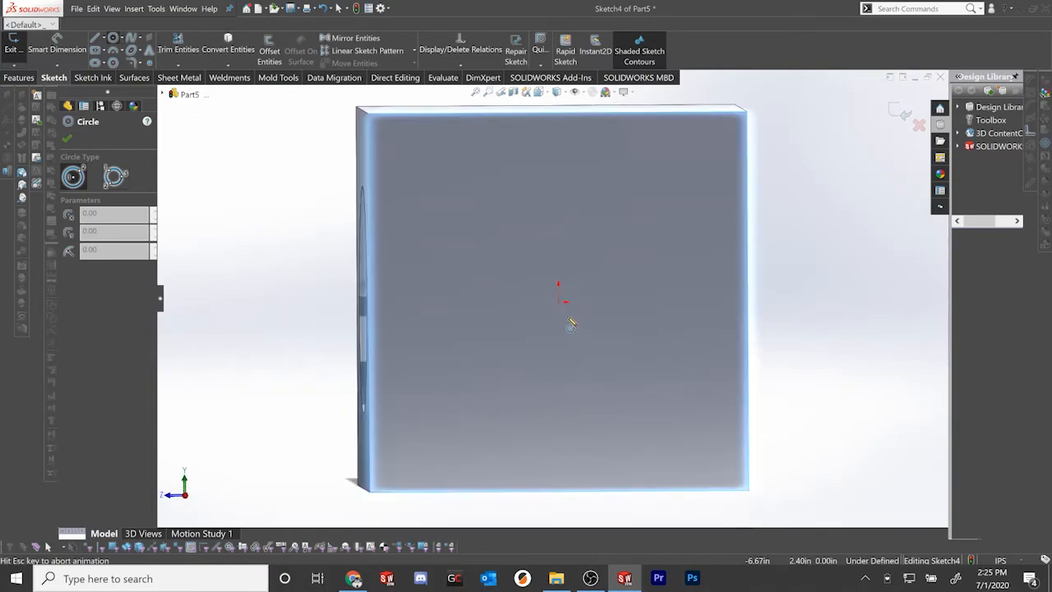
click(552, 298)
click(627, 169)
Dimension the right-face circle's diameter and set it to 3 in
click(51, 49)
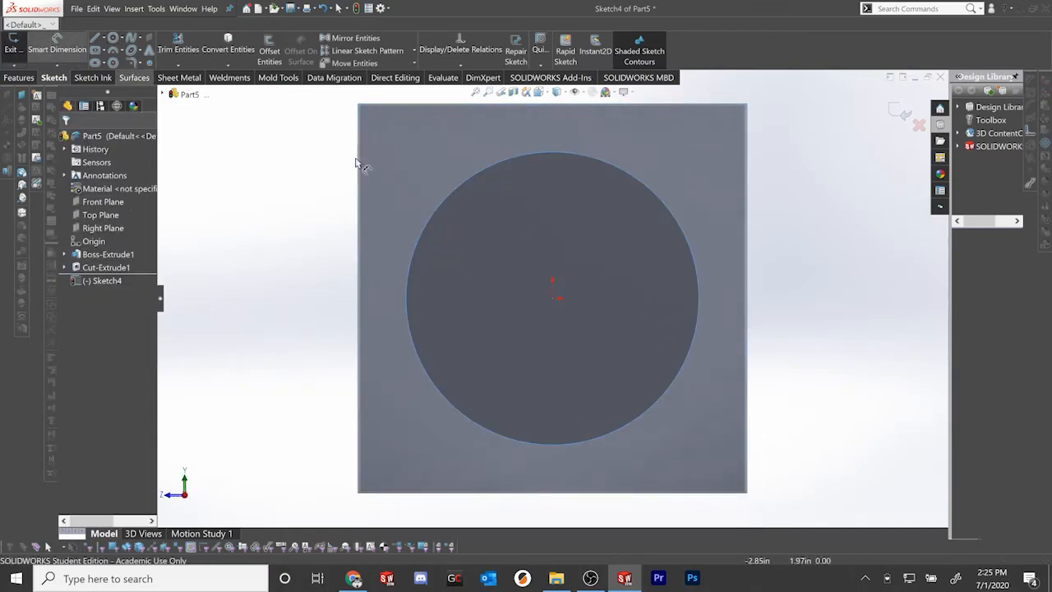
click(431, 210)
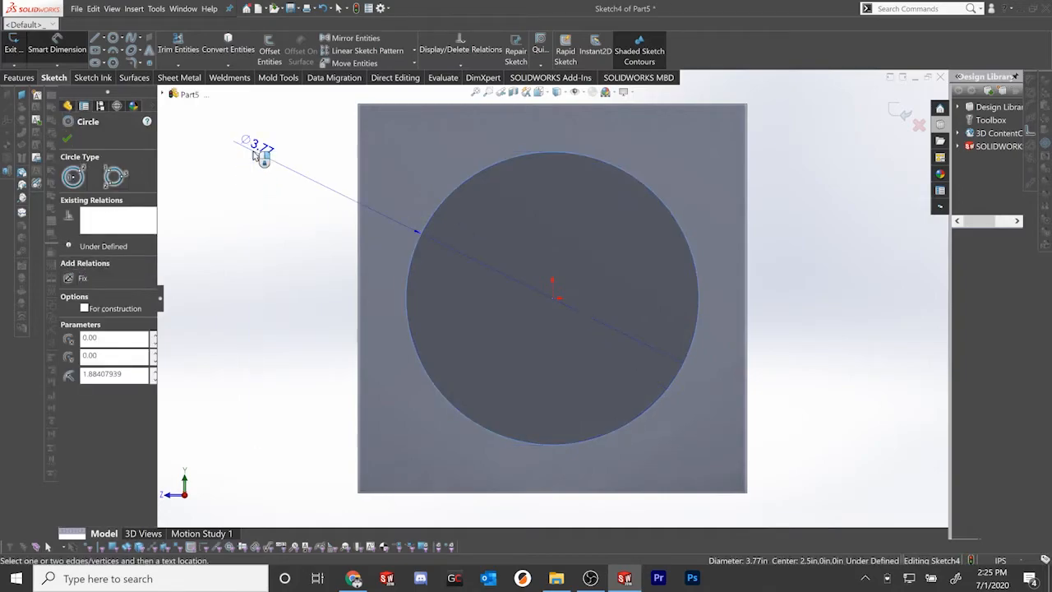
click(259, 150)
text(3)
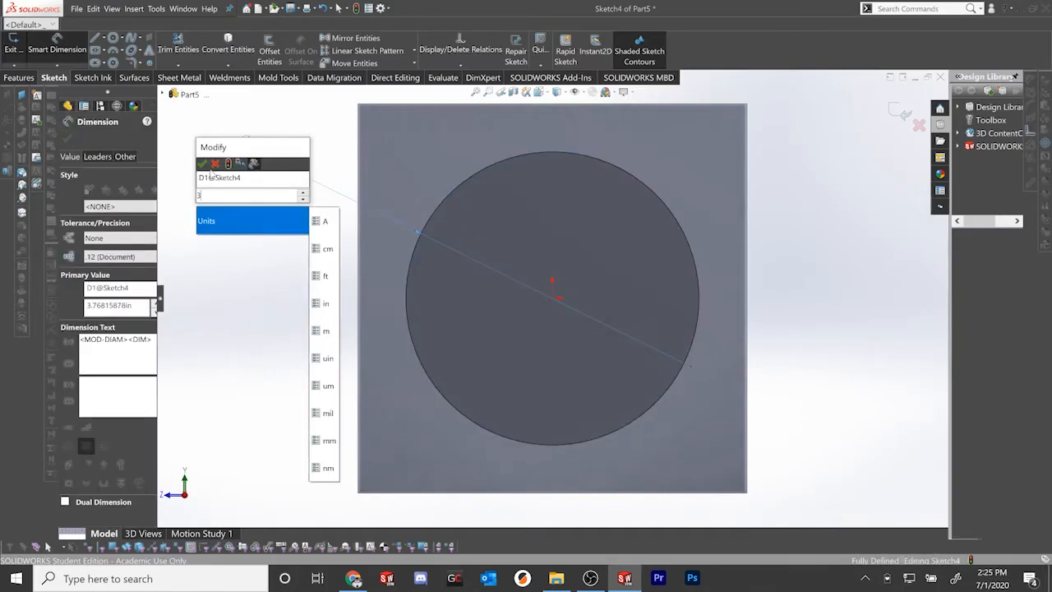
click(206, 165)
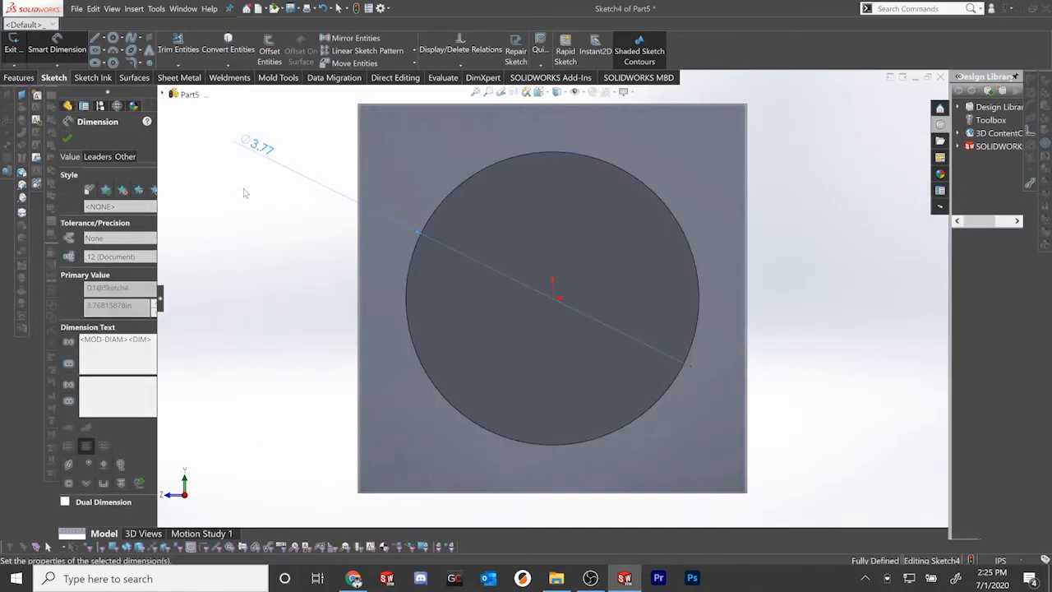
Cut the right-face circle through the cube with an Extruded Cut using the Through All end condition
click(20, 77)
click(176, 51)
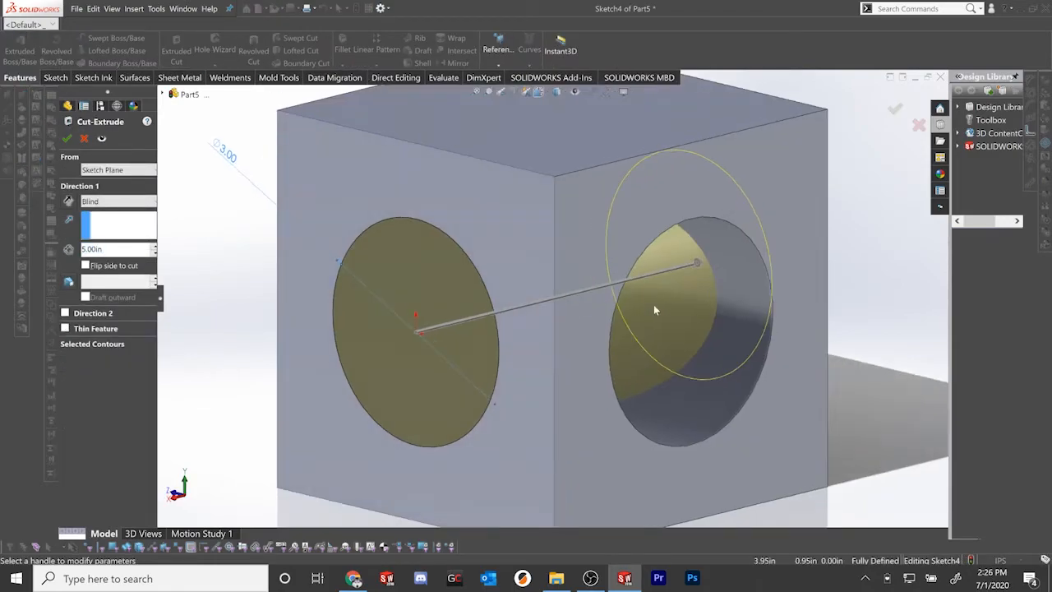
click(127, 201)
click(103, 223)
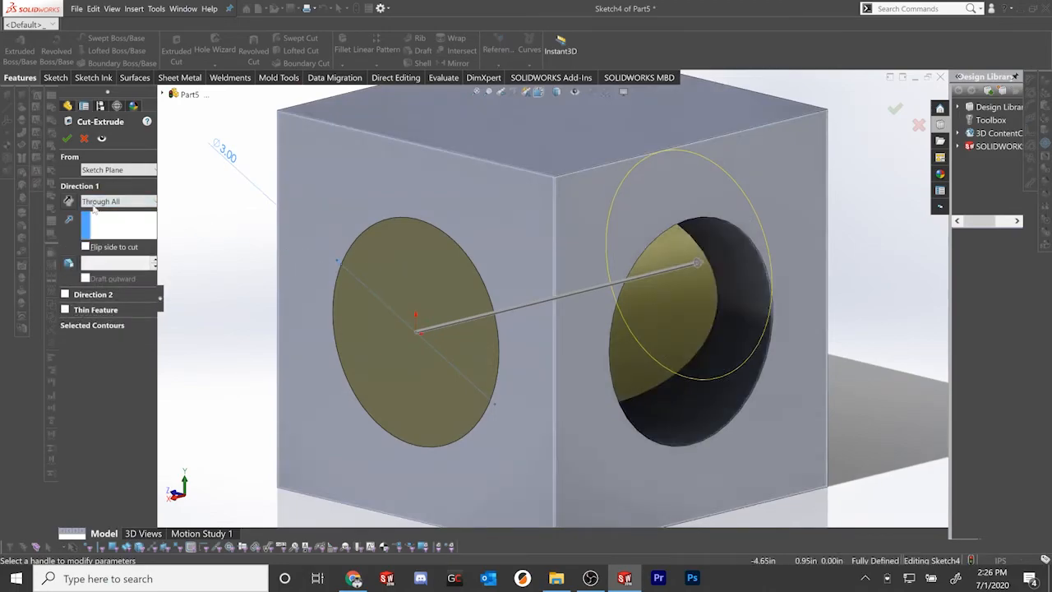
click(66, 140)
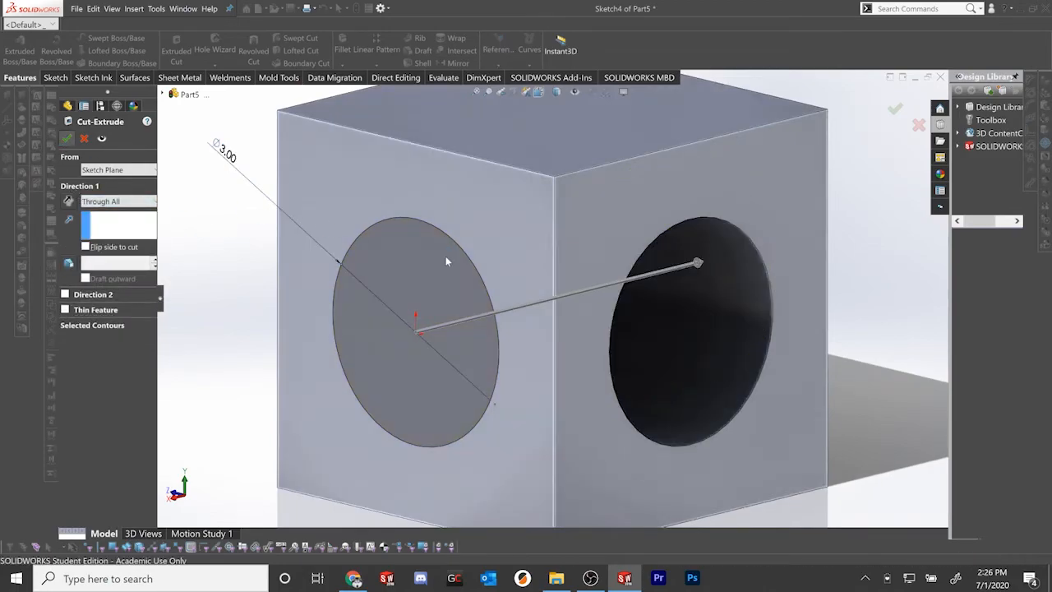
Sketch a circle about 3.87 in in diameter on the cube's top face, centred on the origin
scroll(445, 260, up, 1)
middle_drag(451, 261, 490, 278)
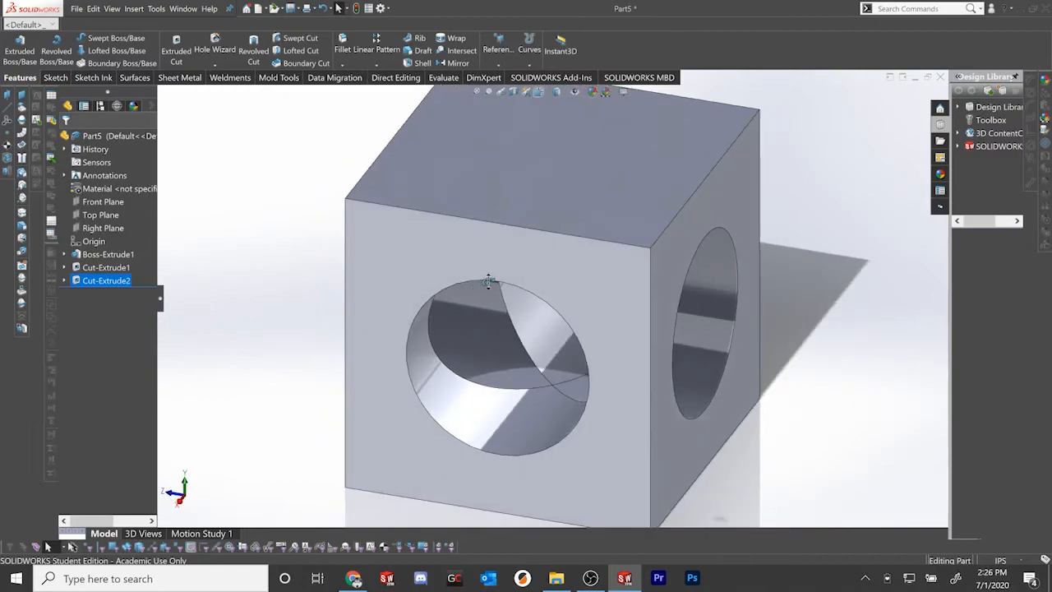
click(520, 206)
click(553, 189)
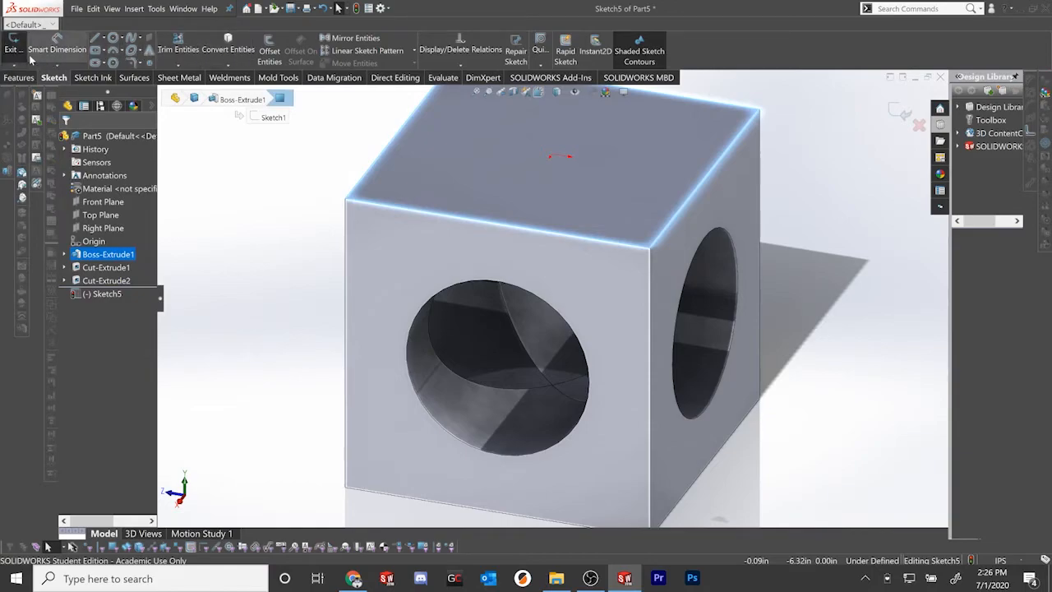
click(114, 38)
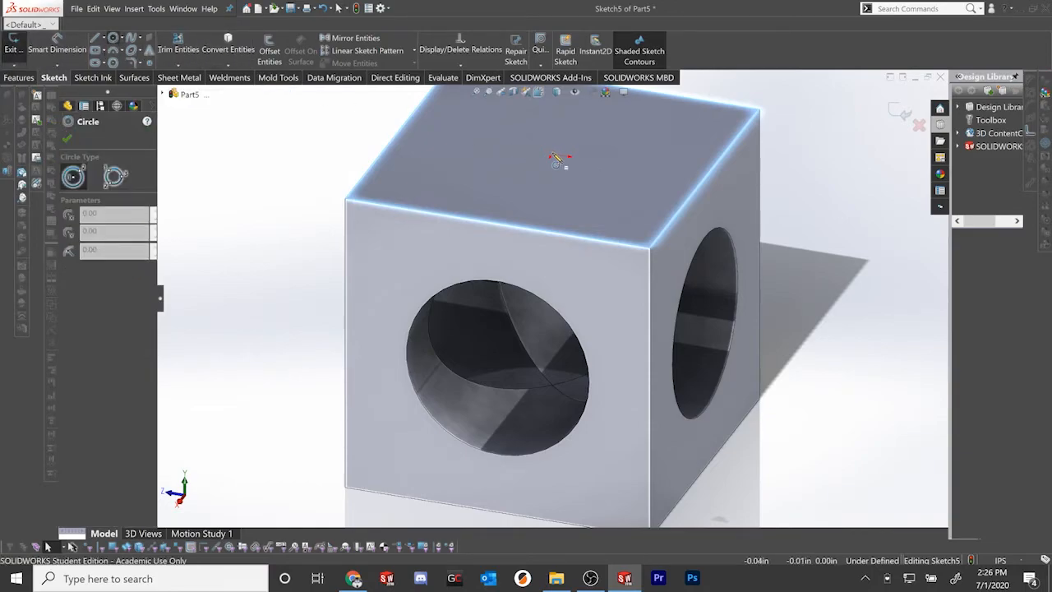
key(ctrl+8)
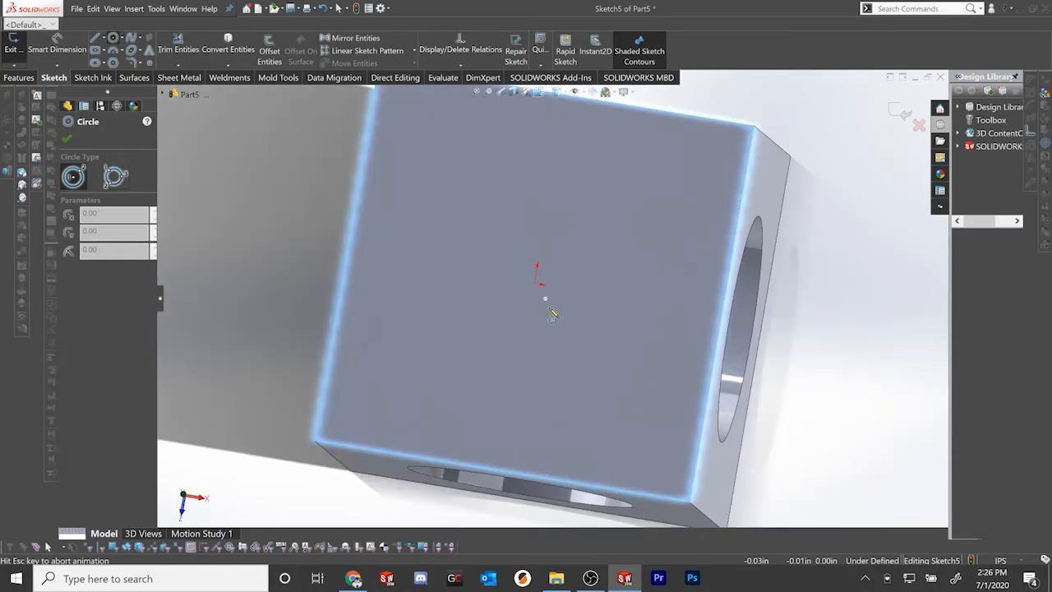
click(552, 299)
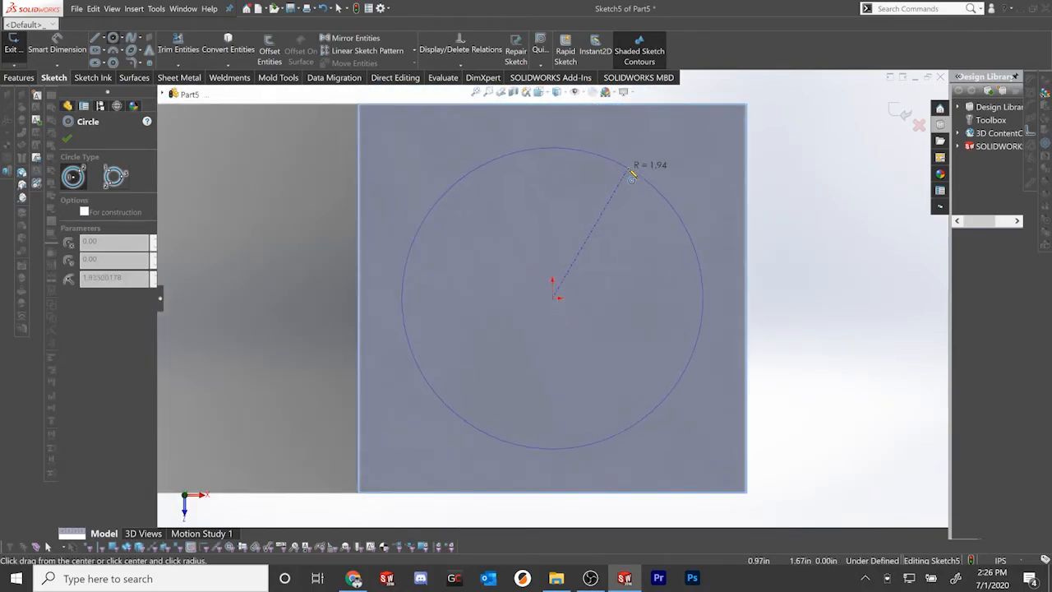
click(632, 167)
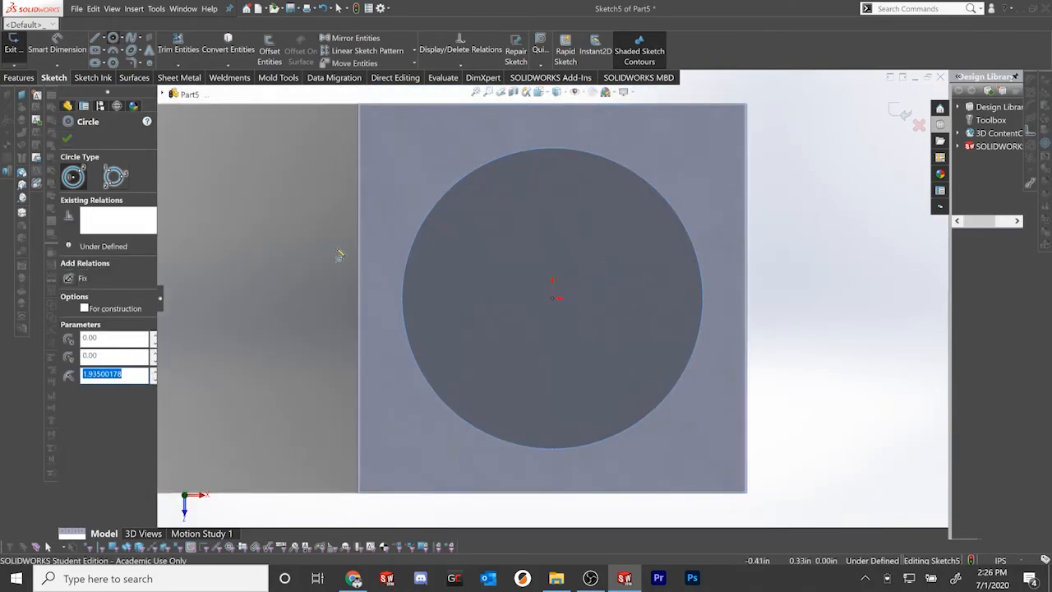
Dimension the top-face circle's diameter and set it to 3 in
click(57, 51)
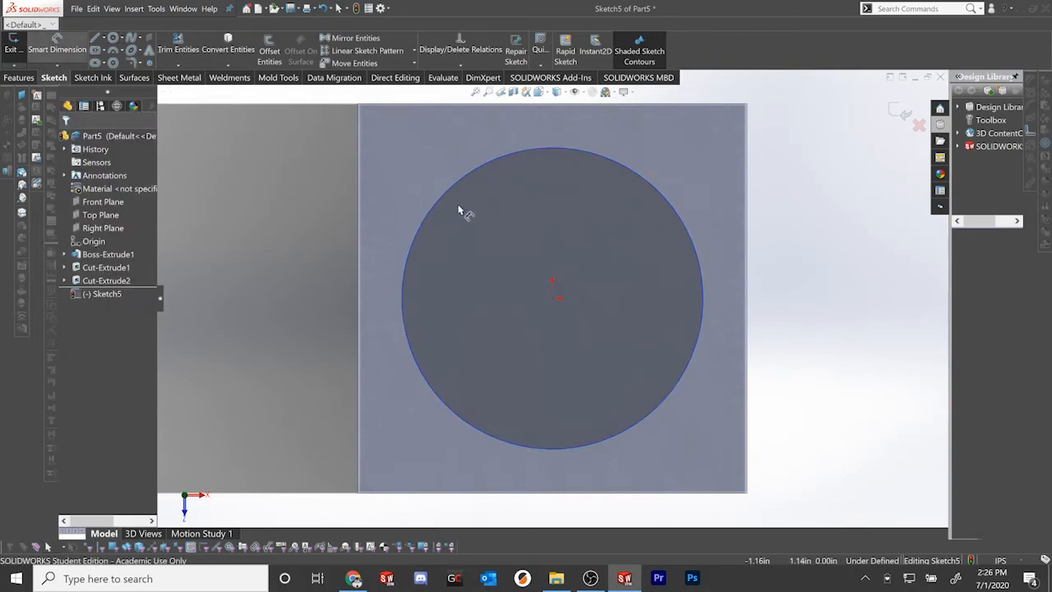
click(440, 201)
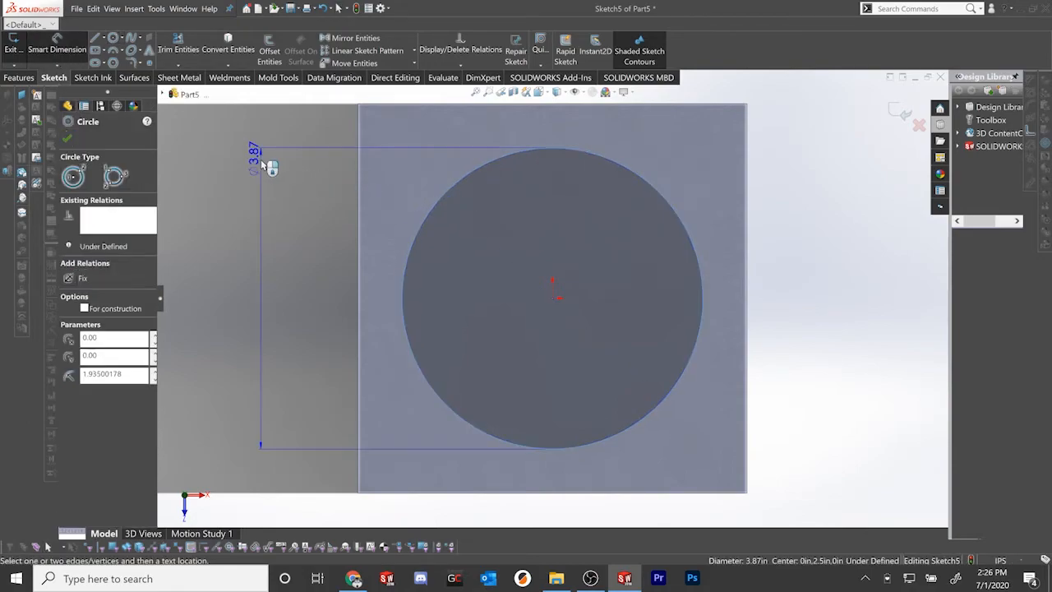
click(375, 246)
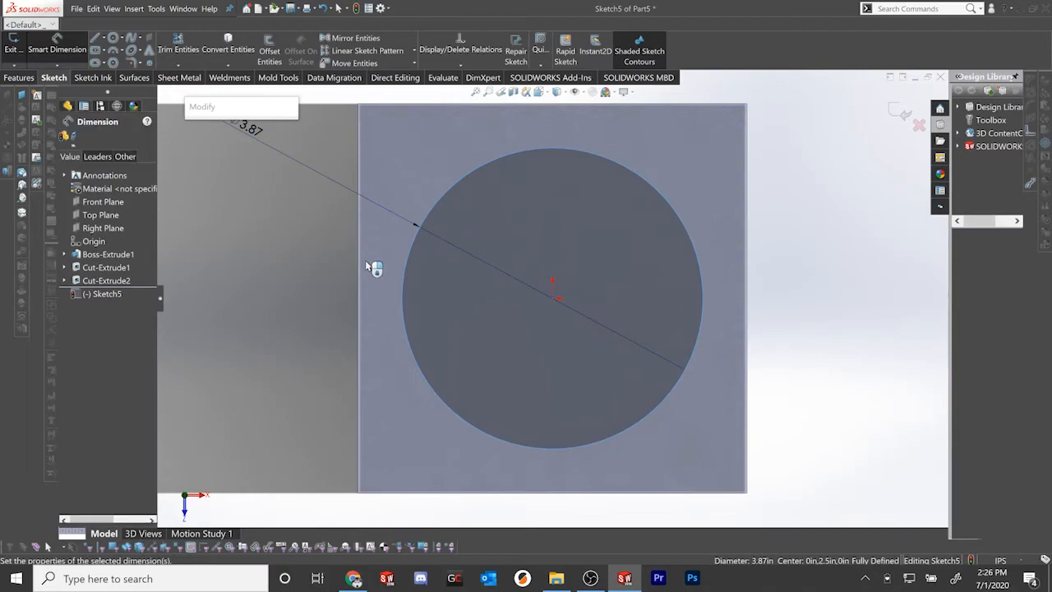
text(3)
key(Return)
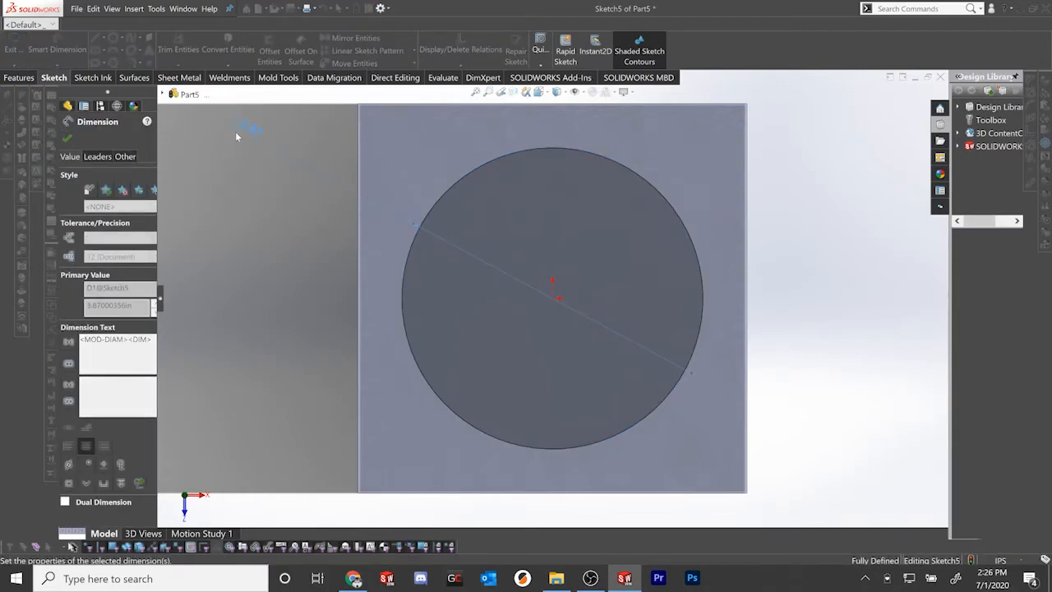
Cut the top-face circle through the cube with an Extruded Cut using the Through All end condition
click(18, 77)
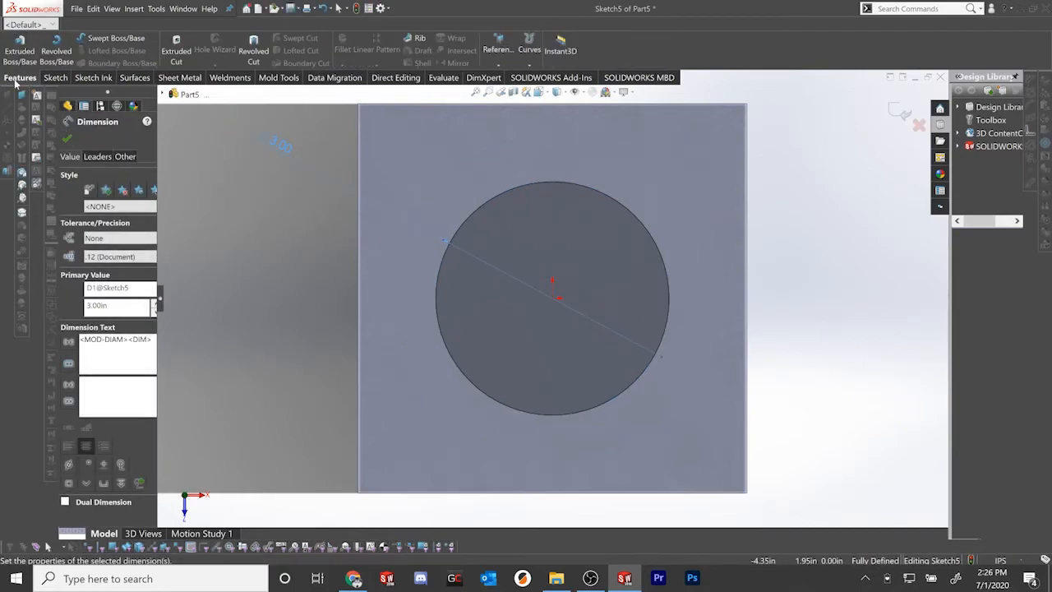
click(176, 49)
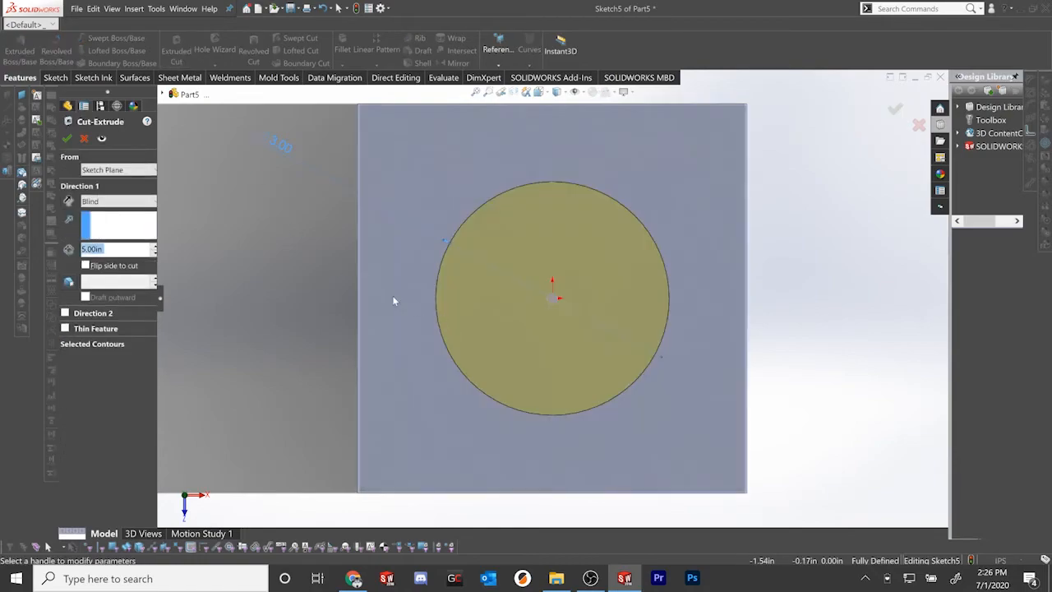
click(107, 201)
click(99, 222)
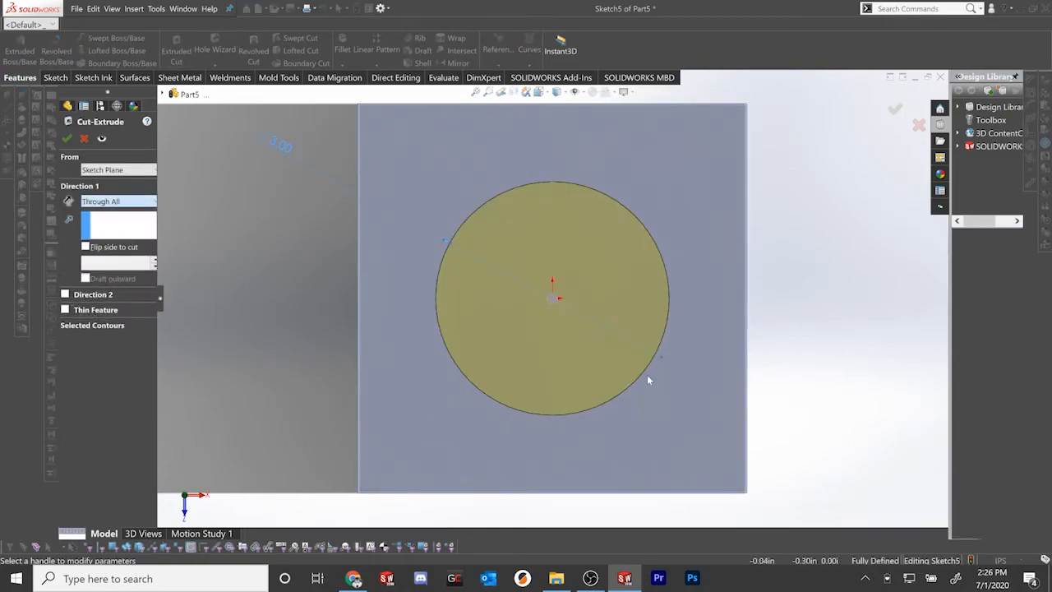
middle_drag(683, 417, 645, 261)
scroll(601, 272, up, 3)
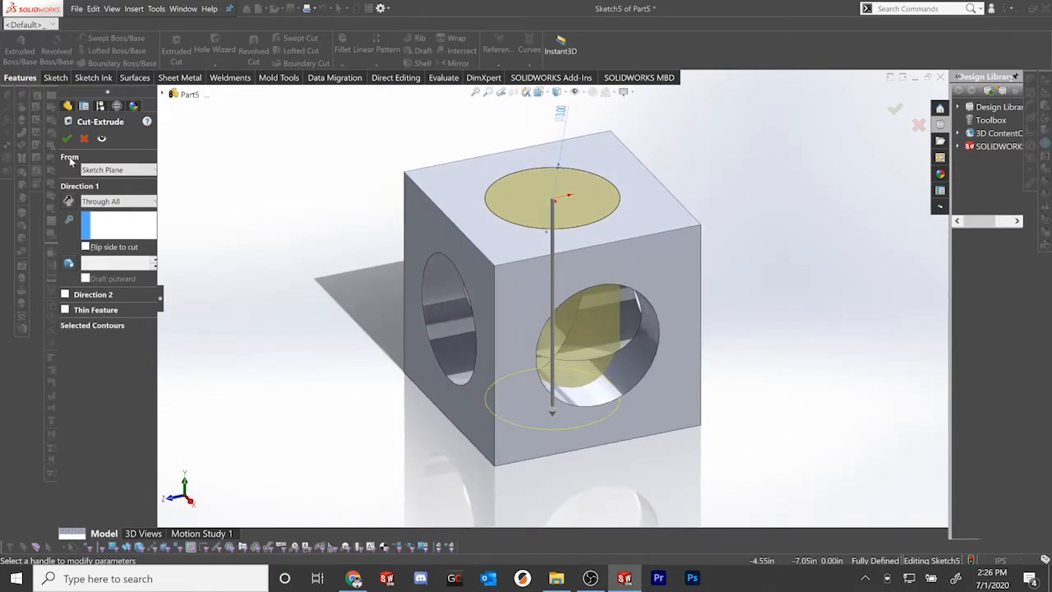
click(66, 139)
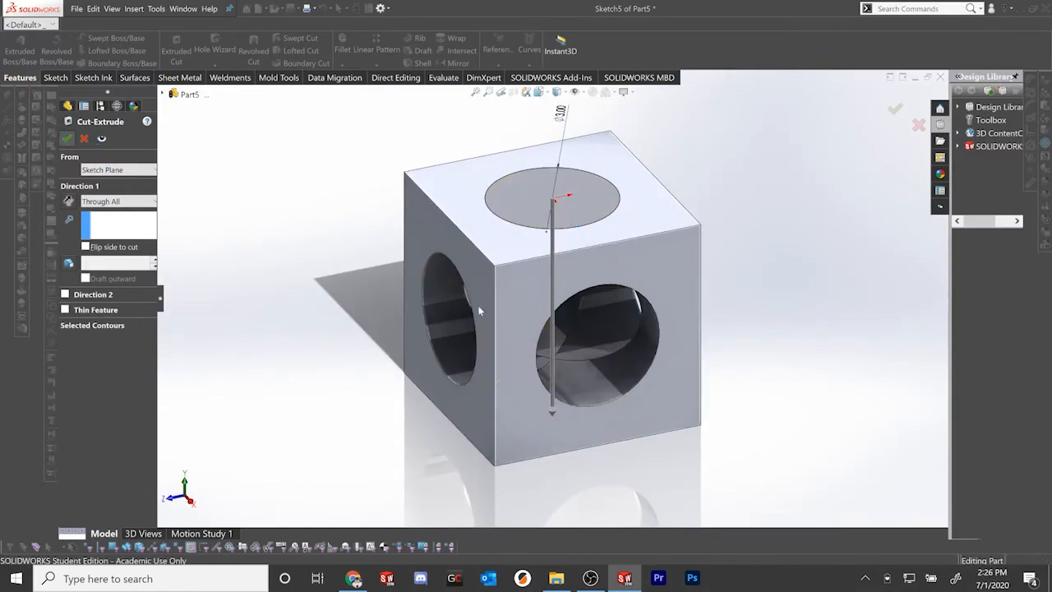
middle_drag(472, 271, 505, 269)
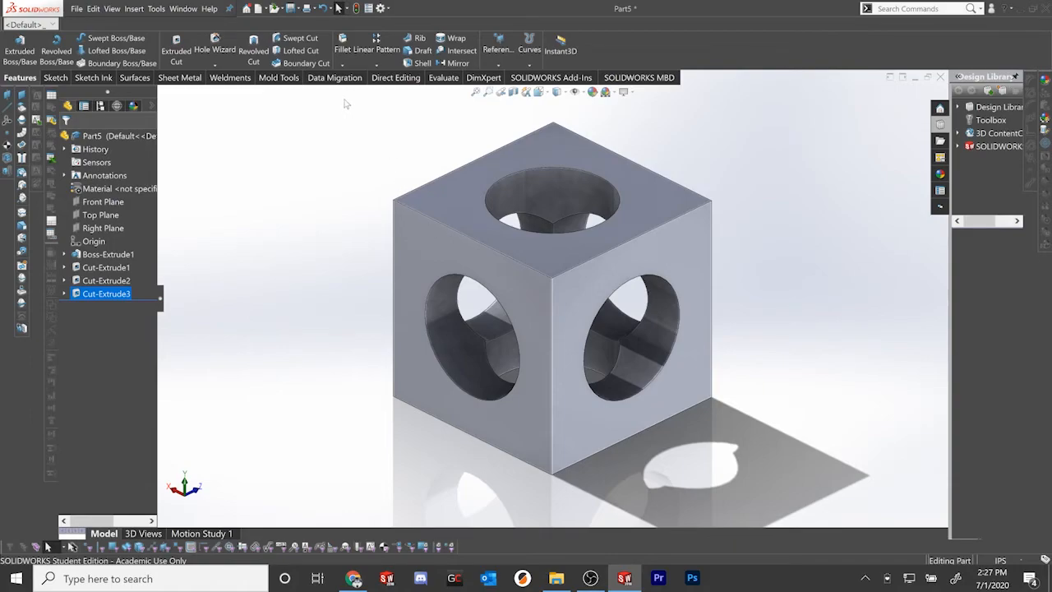
Set up a Fillet on one top edge of the cube with a 0.5 in radius
click(341, 52)
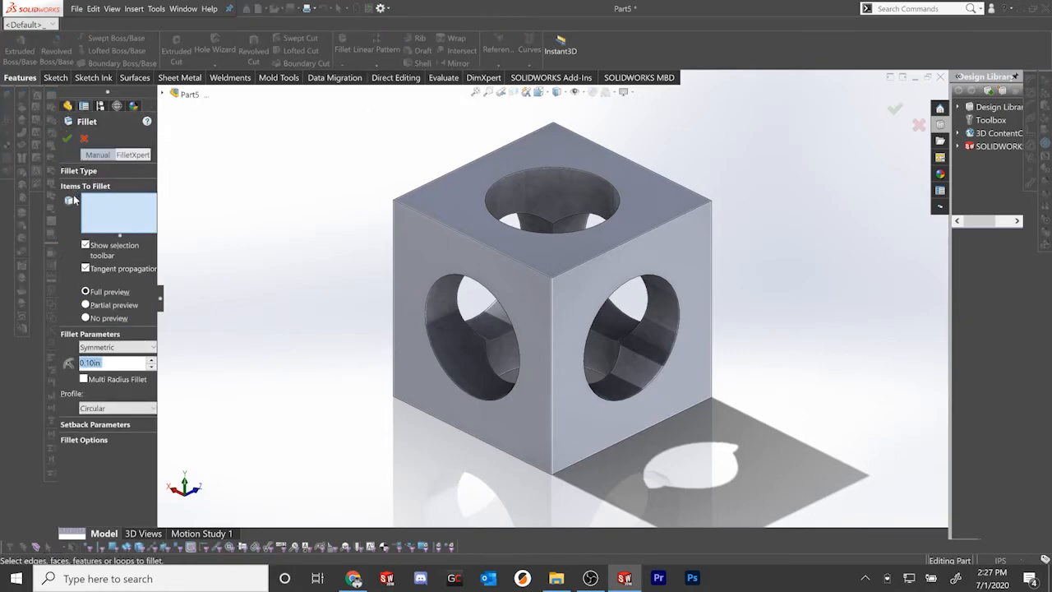
click(421, 213)
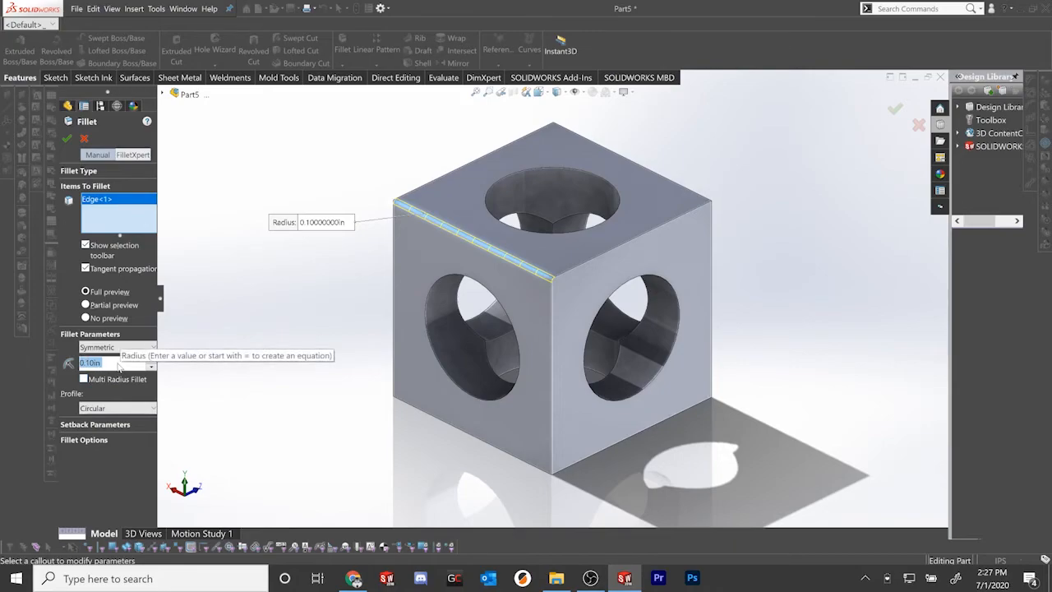
text(0.5)
key(Return)
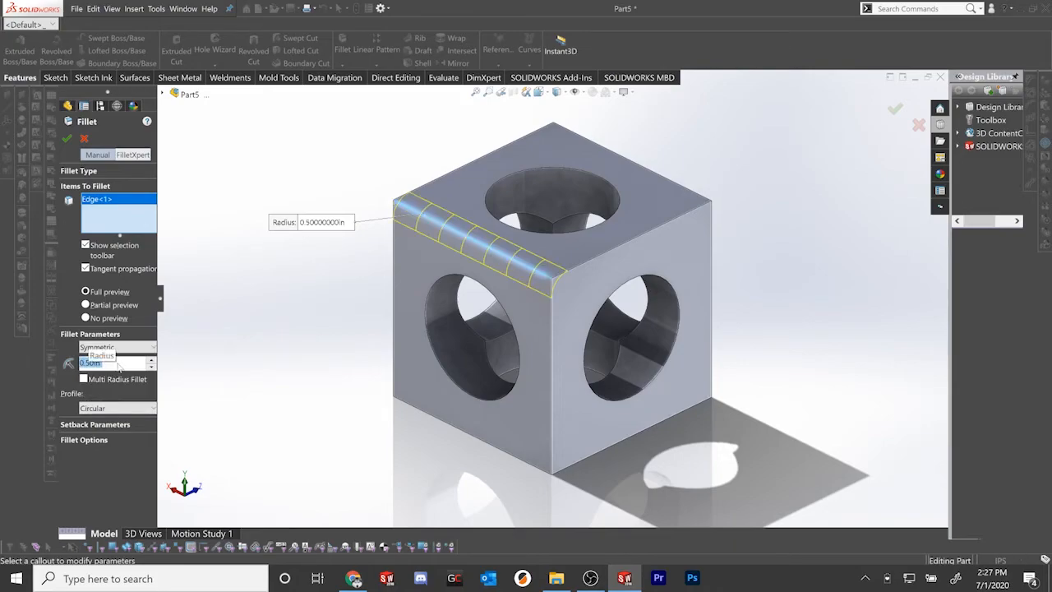
Extend the fillet selection to all edges of the cube and its holes, and apply the fillet
middle_drag(660, 280, 602, 262)
click(600, 261)
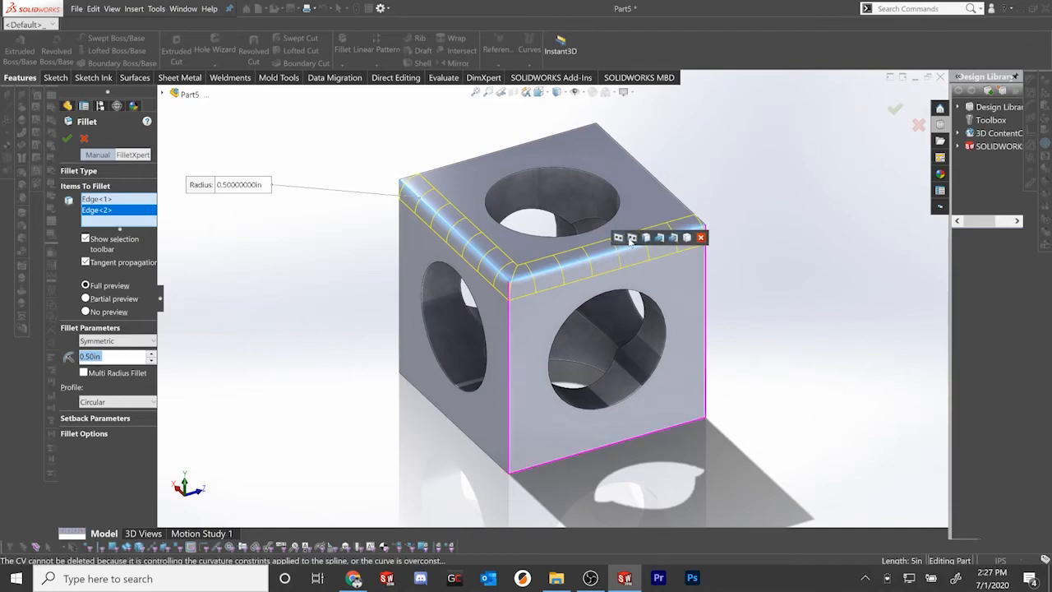
click(687, 238)
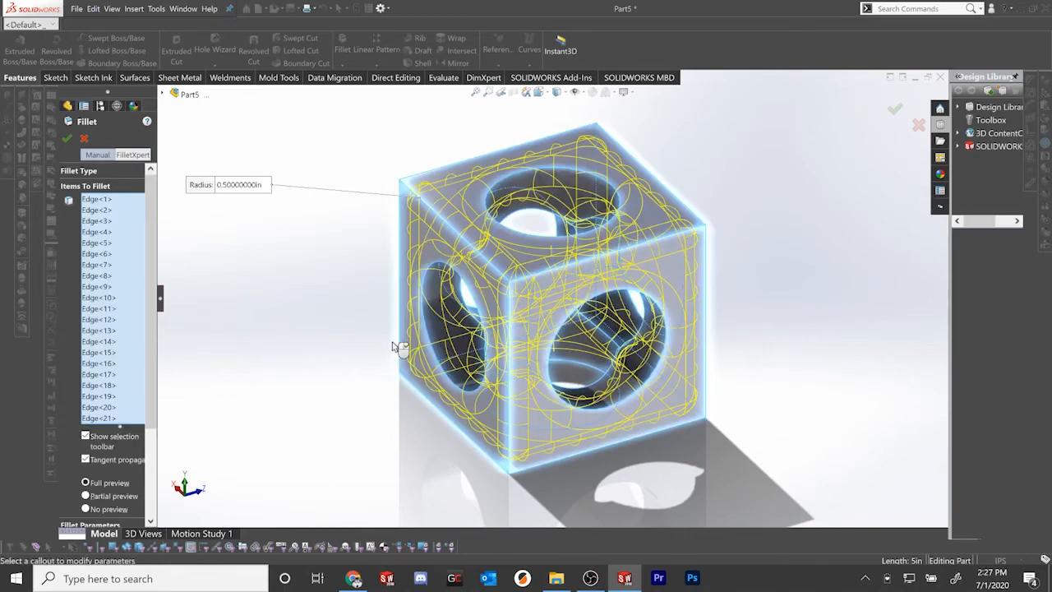
middle_drag(403, 349, 345, 355)
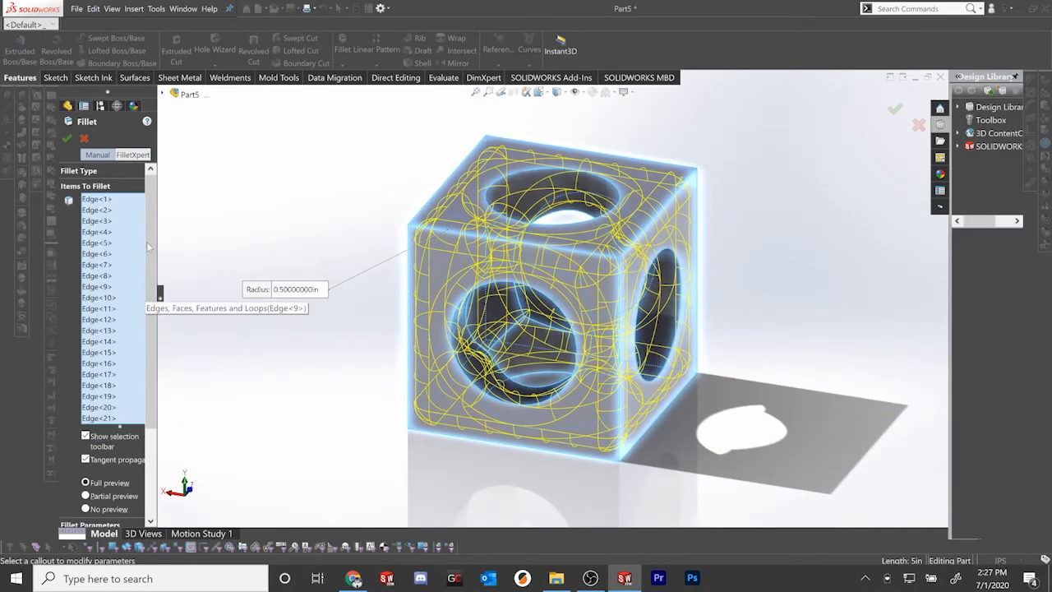
click(66, 139)
middle_drag(521, 387, 493, 226)
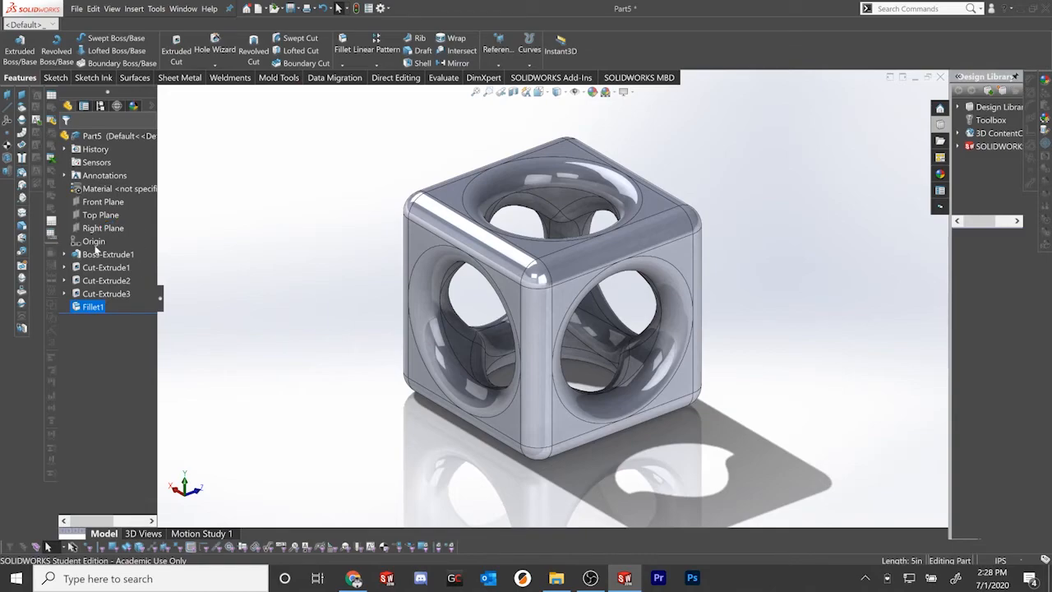
Examine which geometry belongs to the base extrusion, each of the three cuts and the fillet by selecting the features in turn
click(96, 255)
click(100, 267)
click(103, 280)
click(105, 293)
click(95, 306)
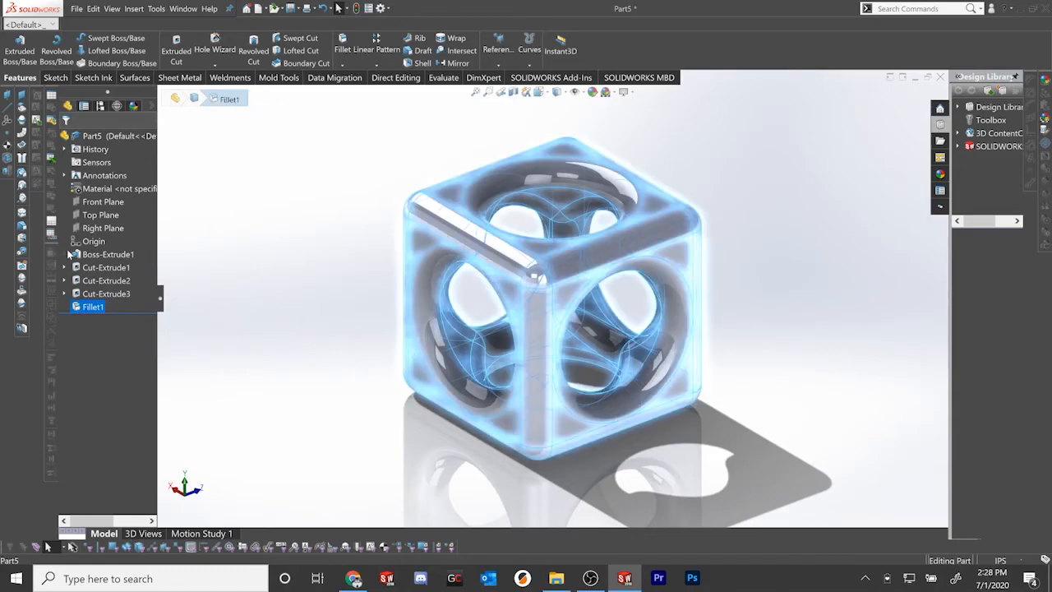
click(105, 257)
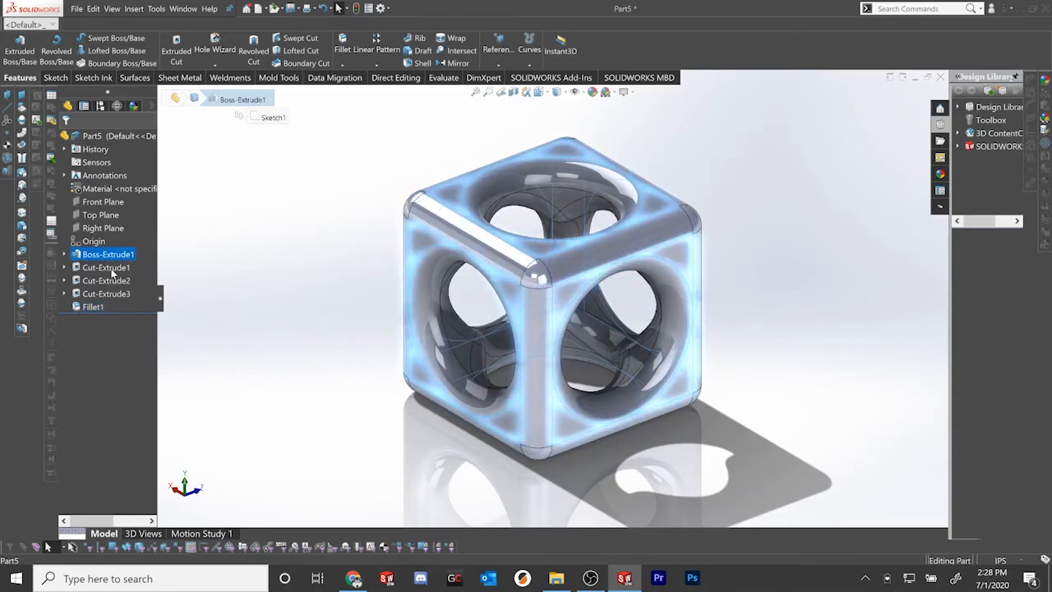
click(111, 268)
click(111, 280)
click(111, 293)
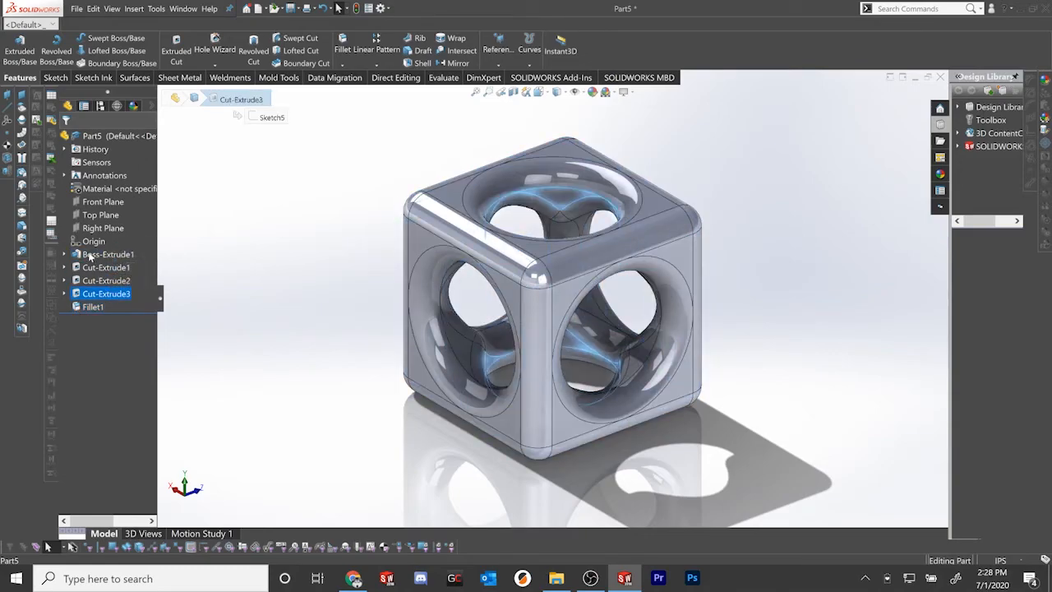
click(90, 257)
click(85, 266)
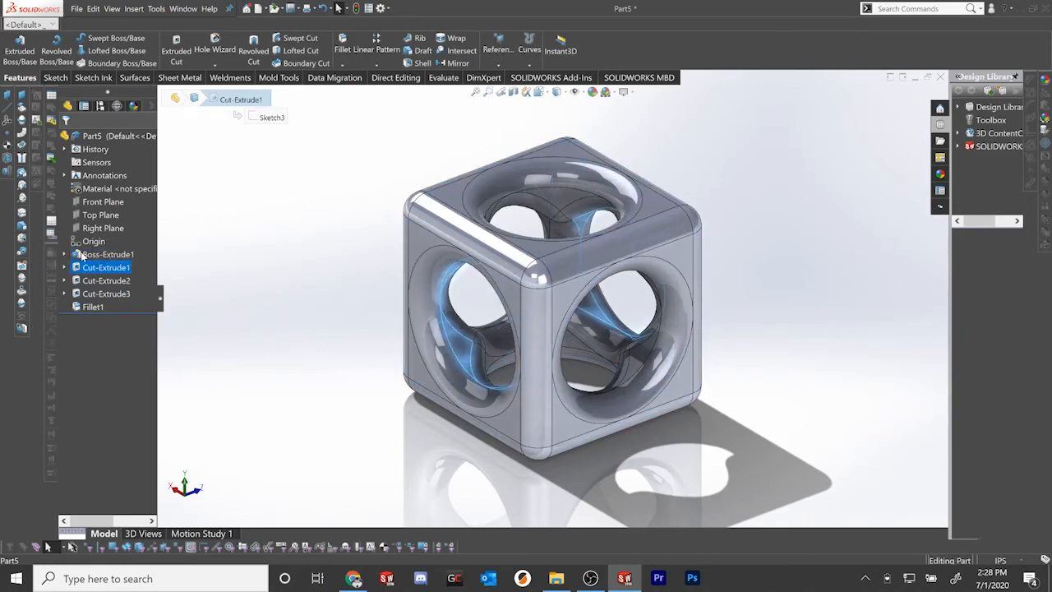
click(82, 256)
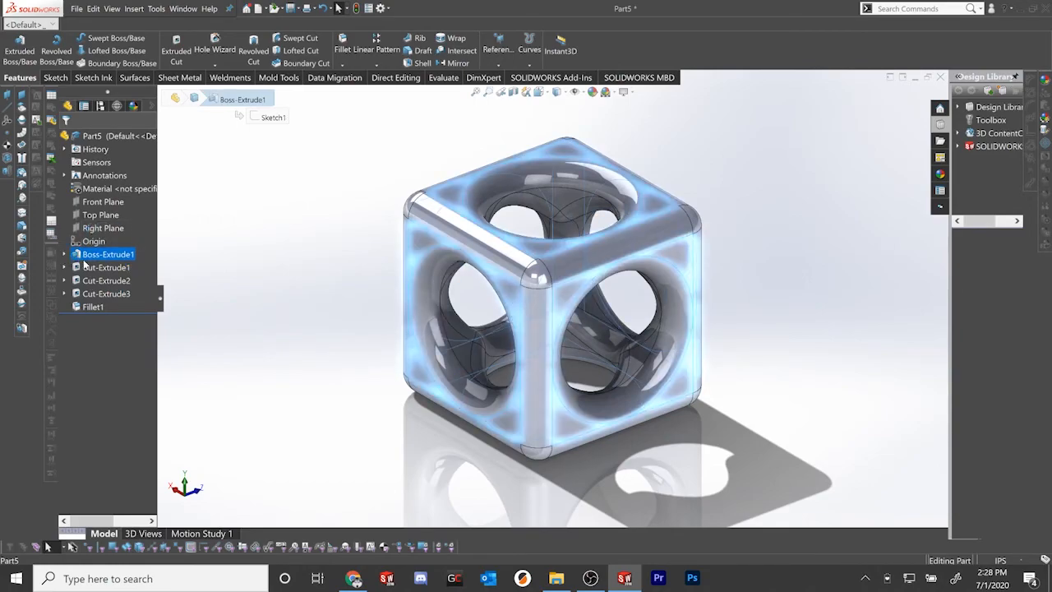
click(99, 269)
click(102, 281)
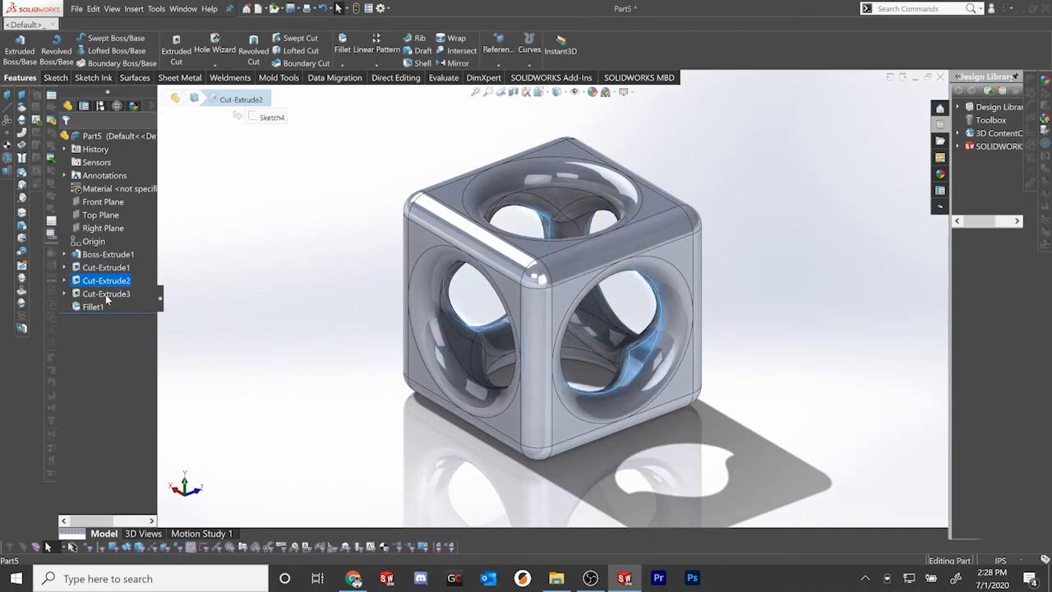
click(105, 295)
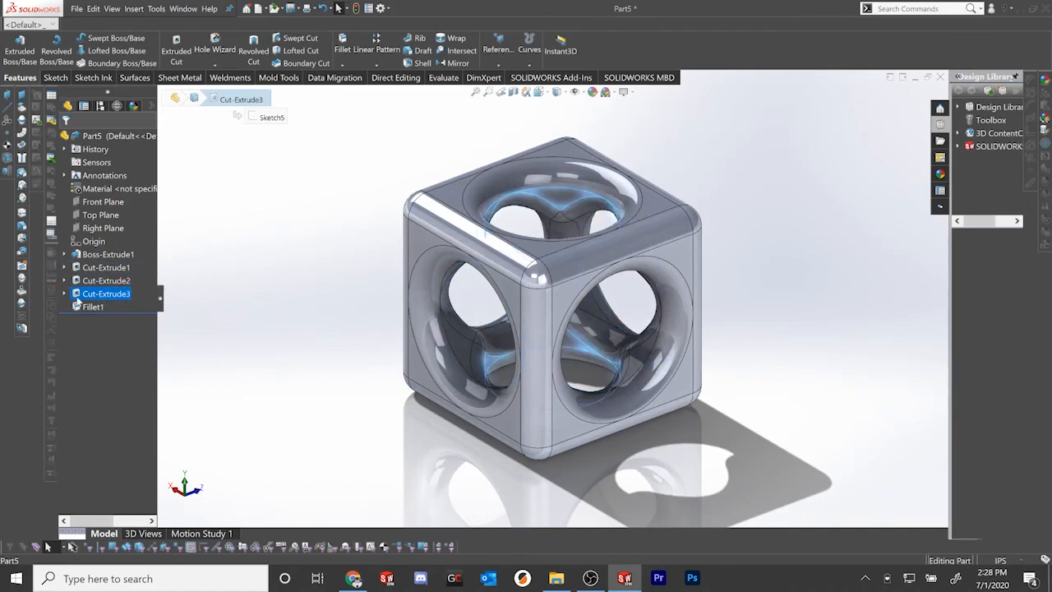
click(91, 307)
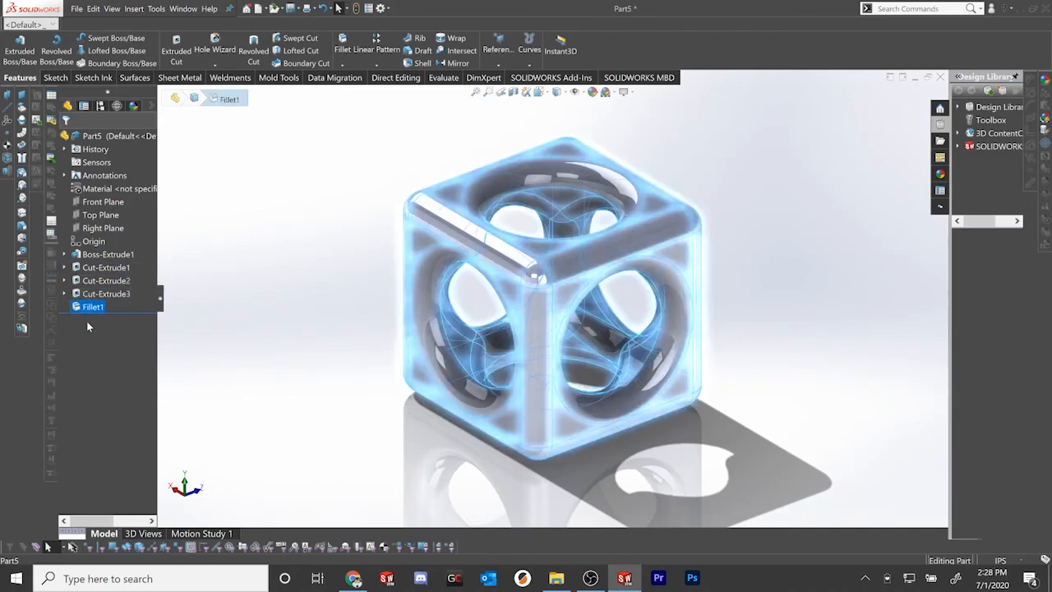
Edit the base extrusion's sketch, set the square's side length to 10 in and rebuild the part
right_click(90, 257)
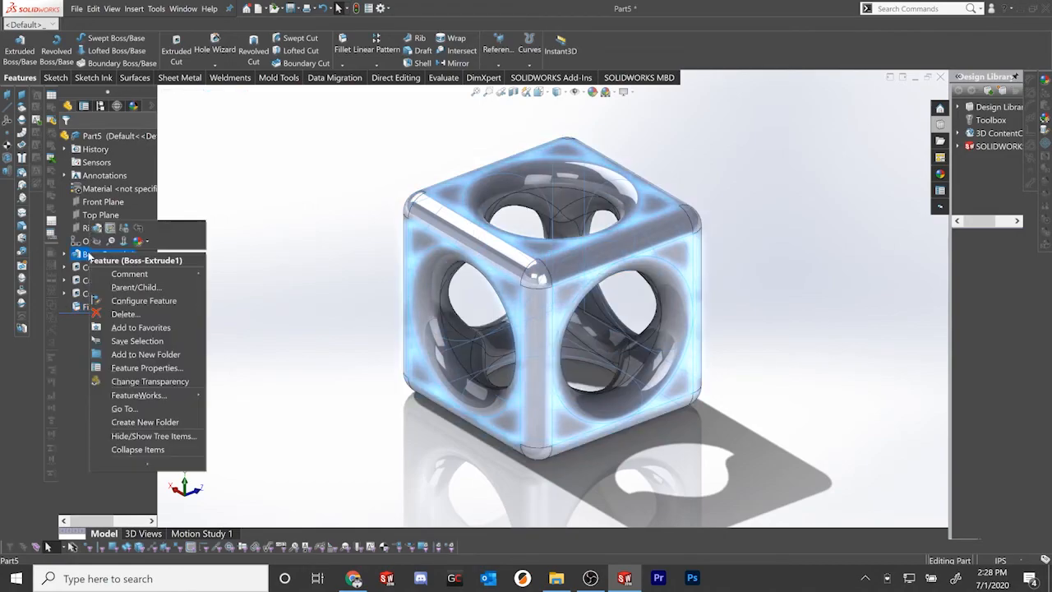
click(112, 230)
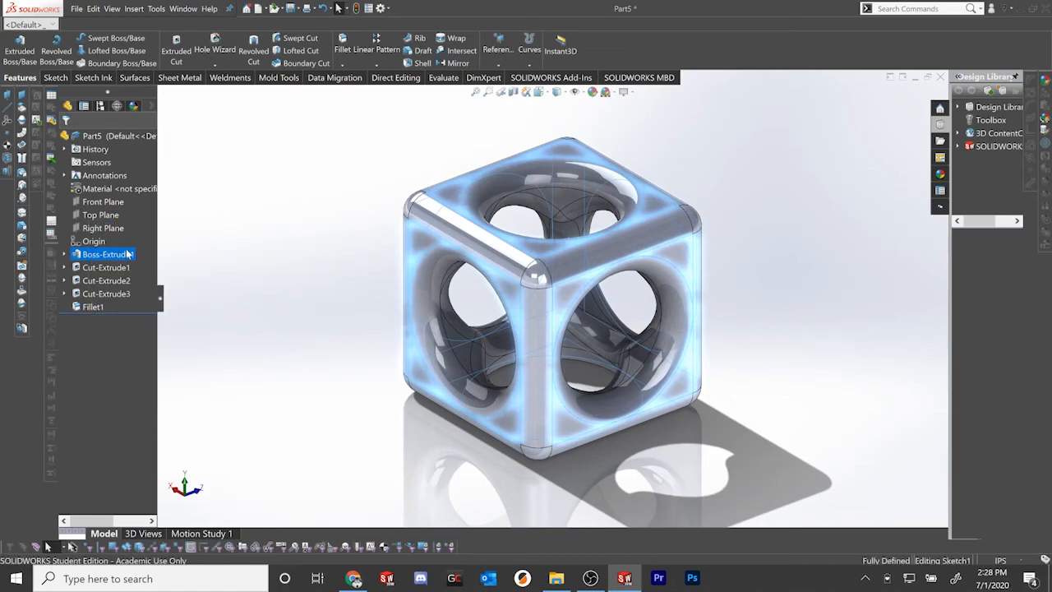
mouse_move(413, 363)
middle_down()
mouse_move(254, 342)
mouse_move(345, 375)
mouse_move(434, 359)
mouse_move(493, 394)
middle_up()
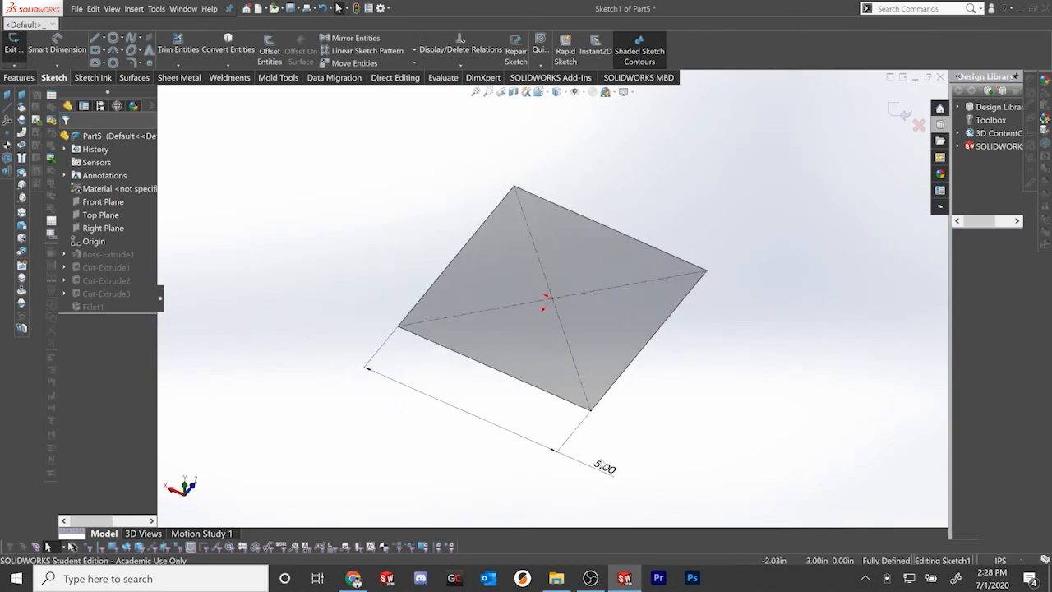
click(593, 456)
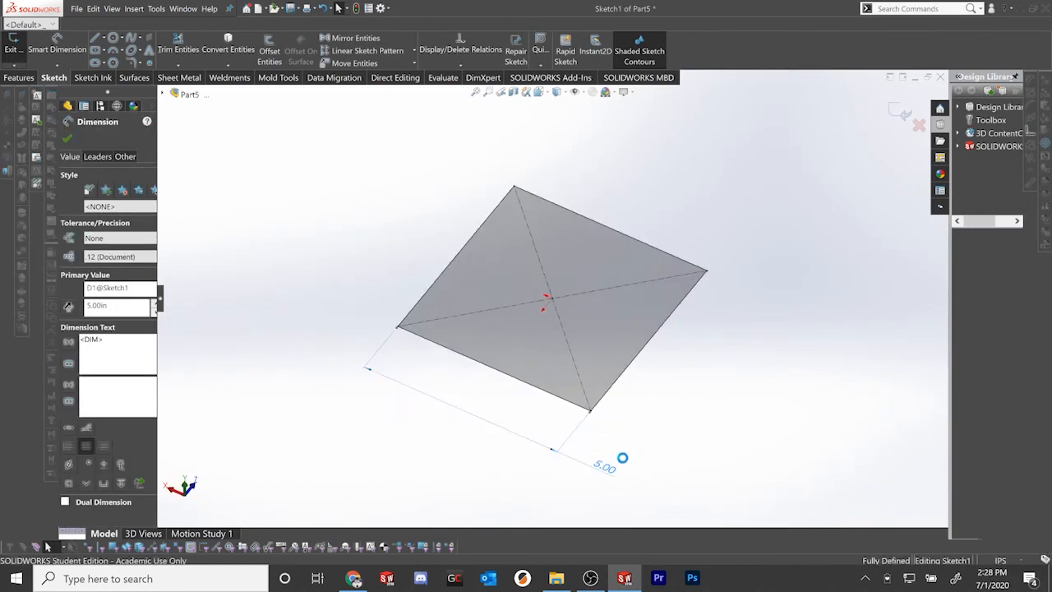
text(10)
key(Return)
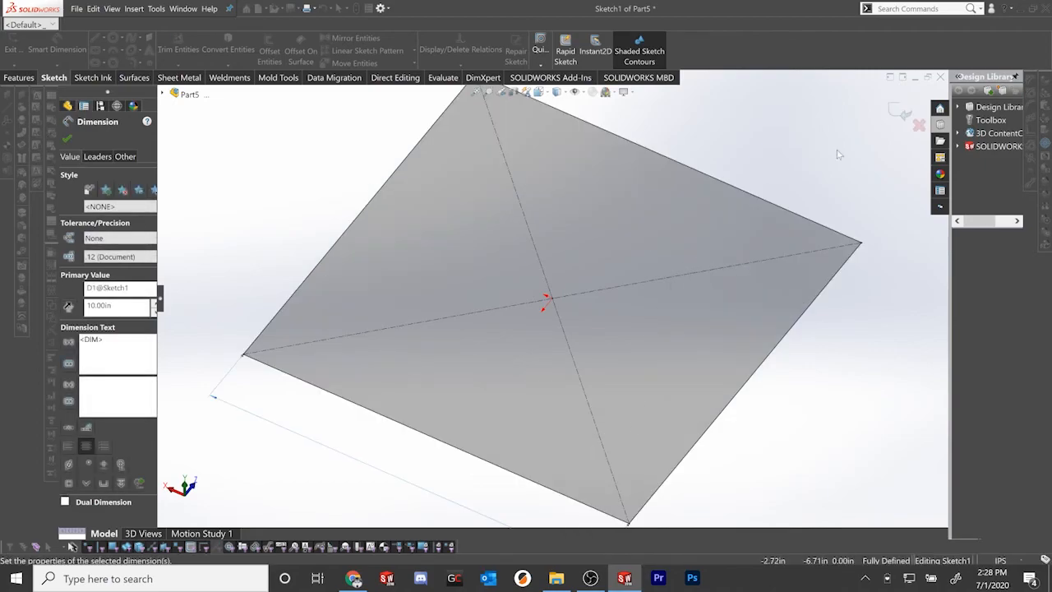
key(ctrl+b)
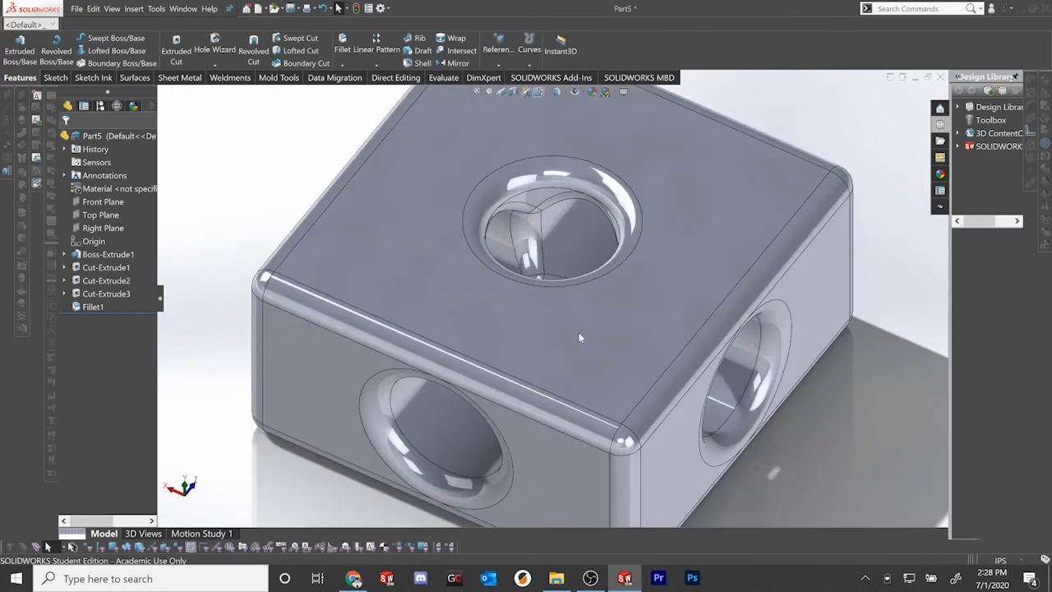
scroll(579, 332, up, 1)
mouse_move(578, 332)
middle_down()
mouse_move(578, 307)
mouse_move(628, 255)
mouse_move(698, 304)
mouse_move(762, 291)
mouse_move(690, 312)
middle_up()
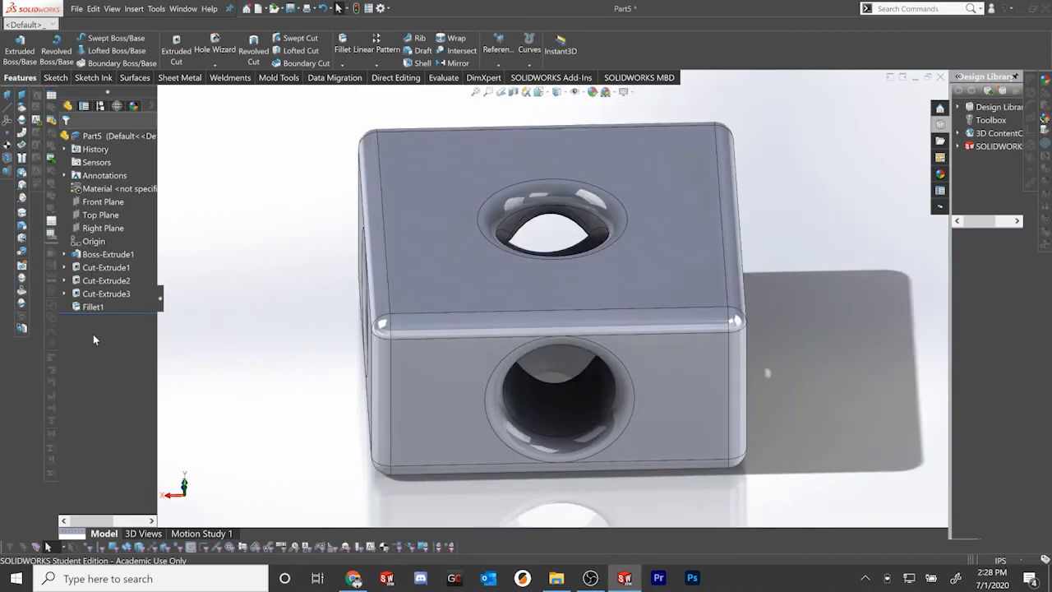
middle_drag(507, 371, 659, 374)
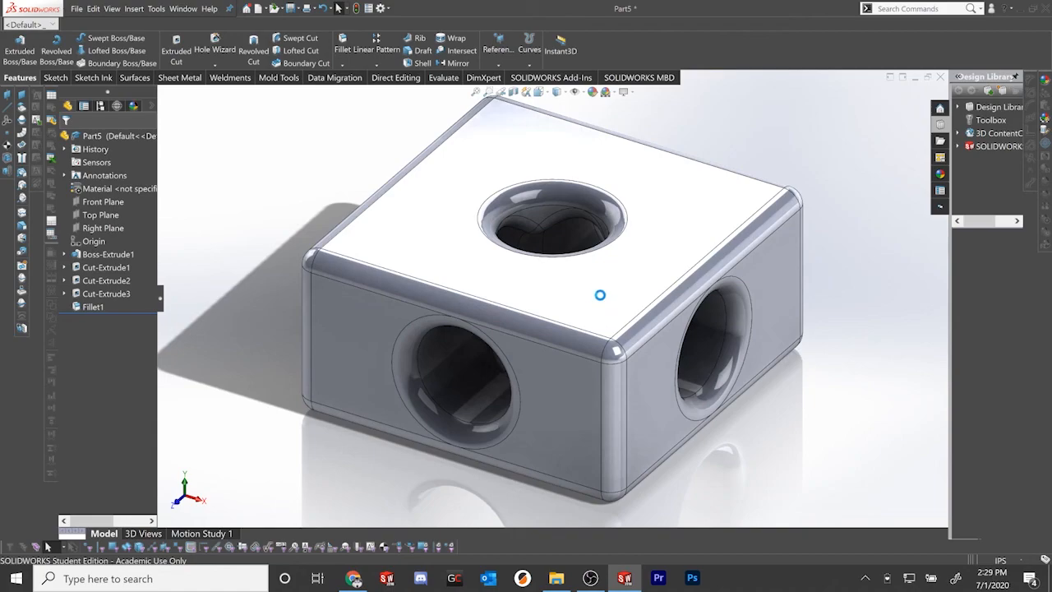
middle_drag(557, 282, 573, 329)
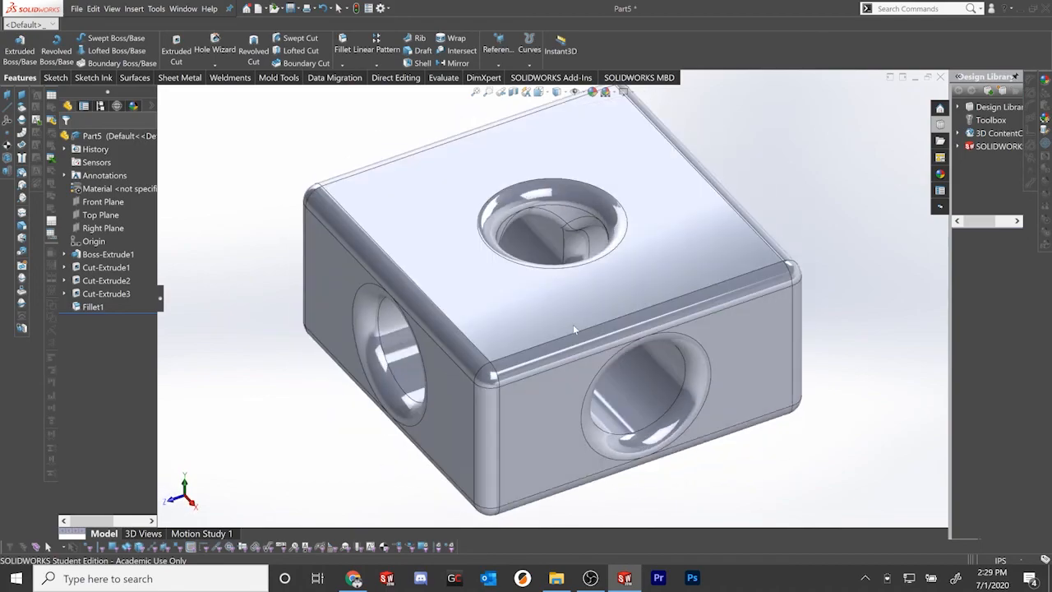